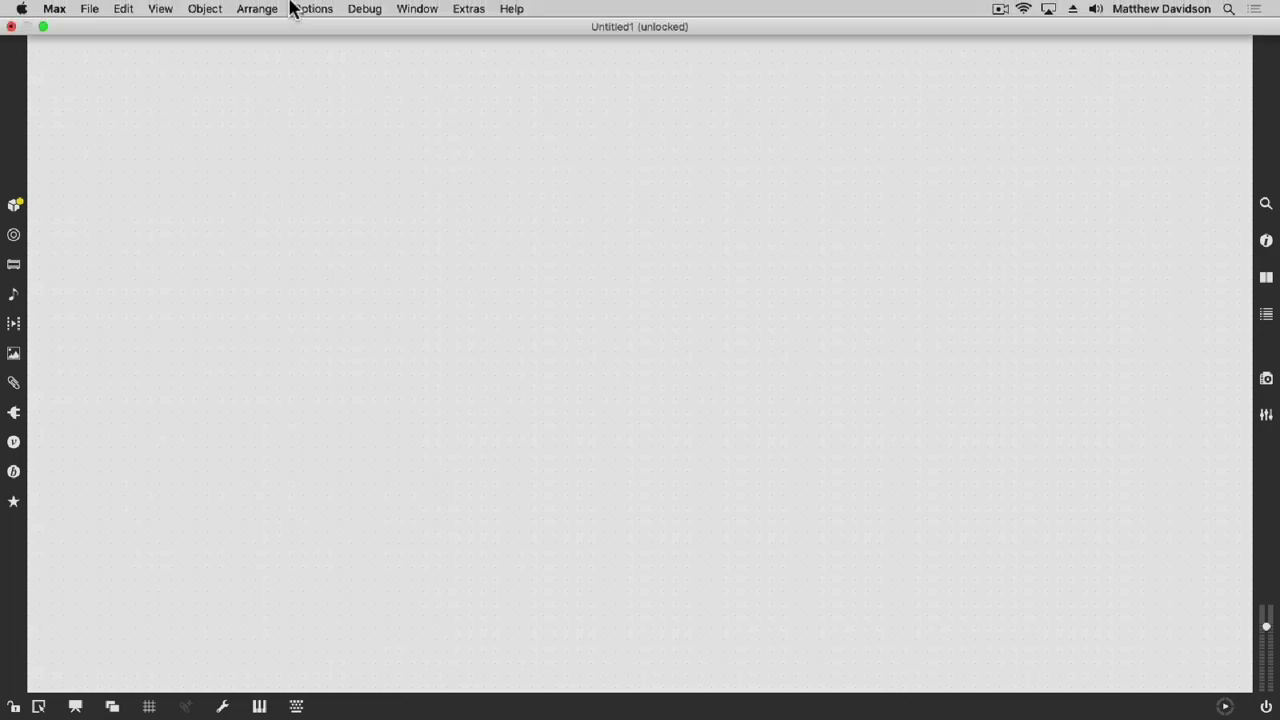
Step: Show the Max Console from the Window menu
{"action": "left_click", "coordinate": [416, 9]}
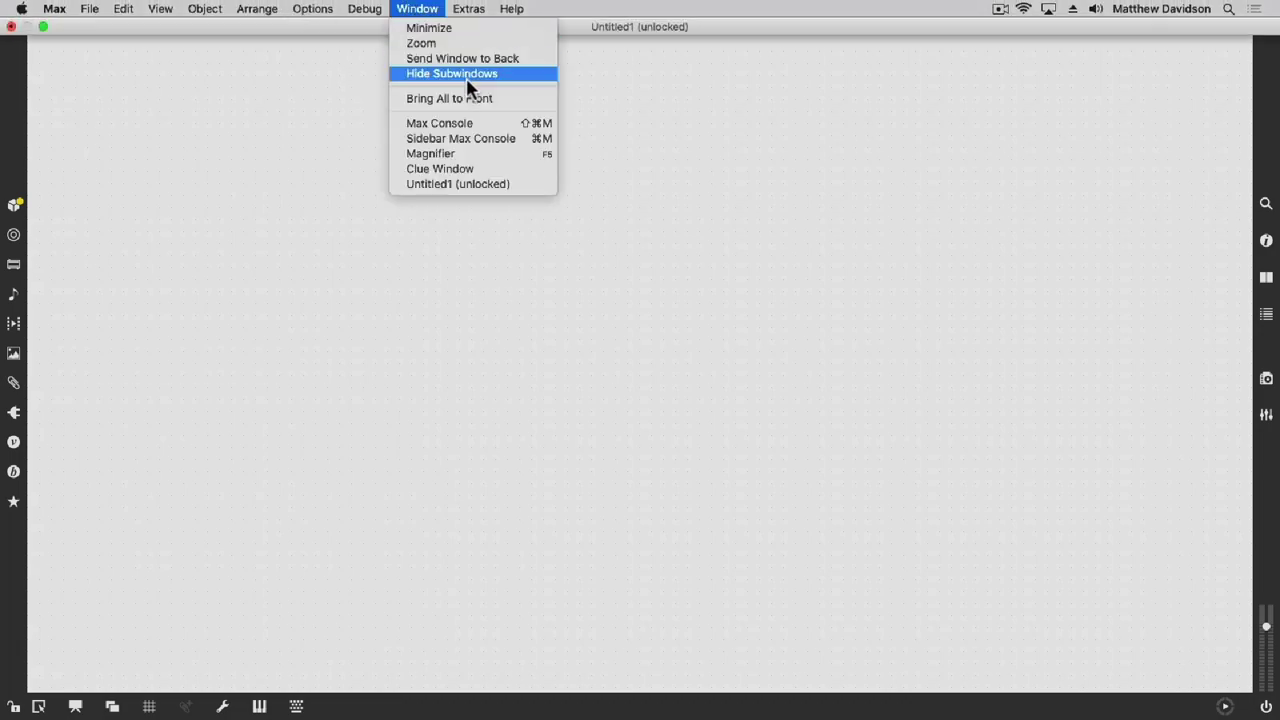
{"action": "left_click", "coordinate": [485, 124]}
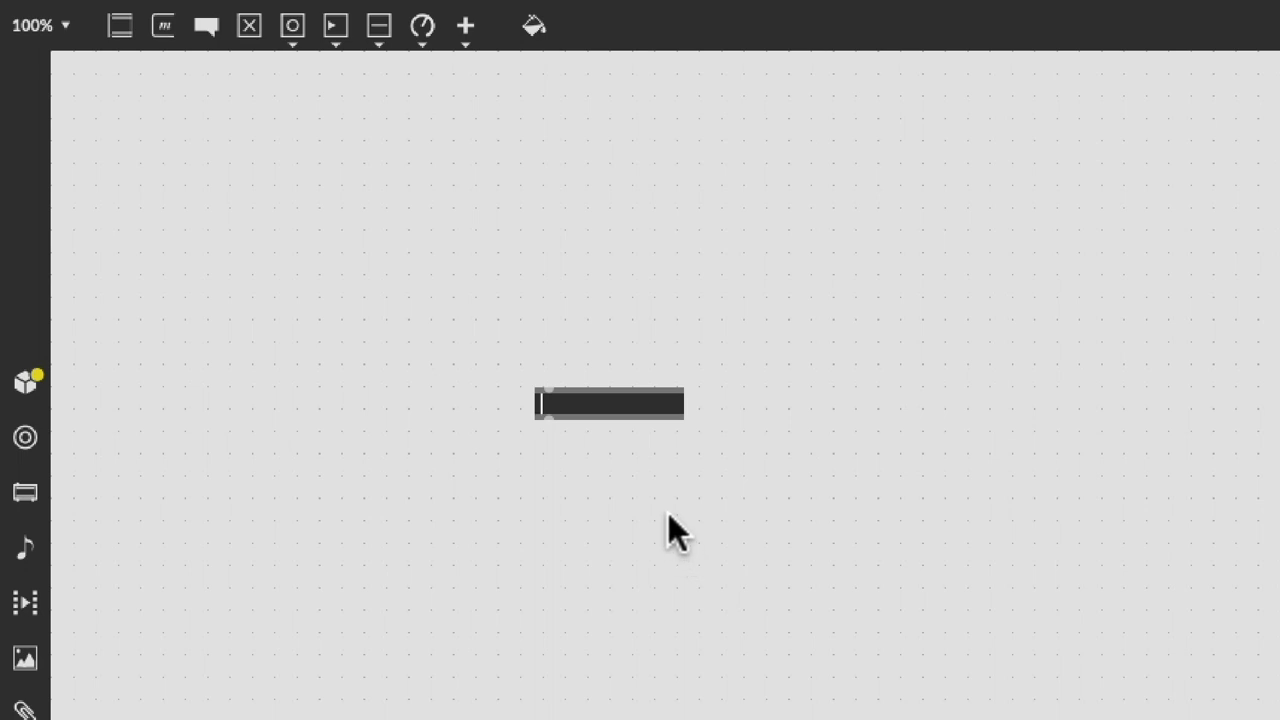
Step: Delete the existing empty object box and place a fresh one with N
{"action": "left_click_drag", "start_coordinate": [657, 508], "coordinate": [447, 270]}
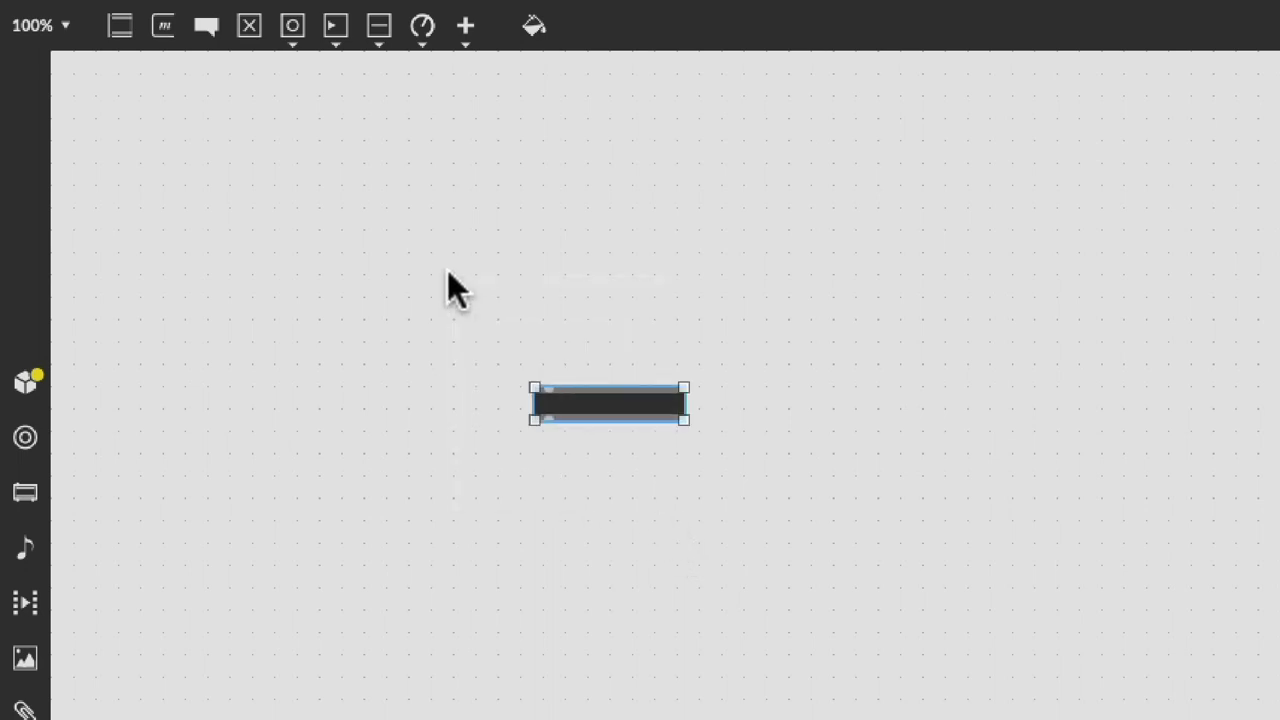
{"action": "key", "text": "BackSpace"}
{"action": "key", "text": "n"}
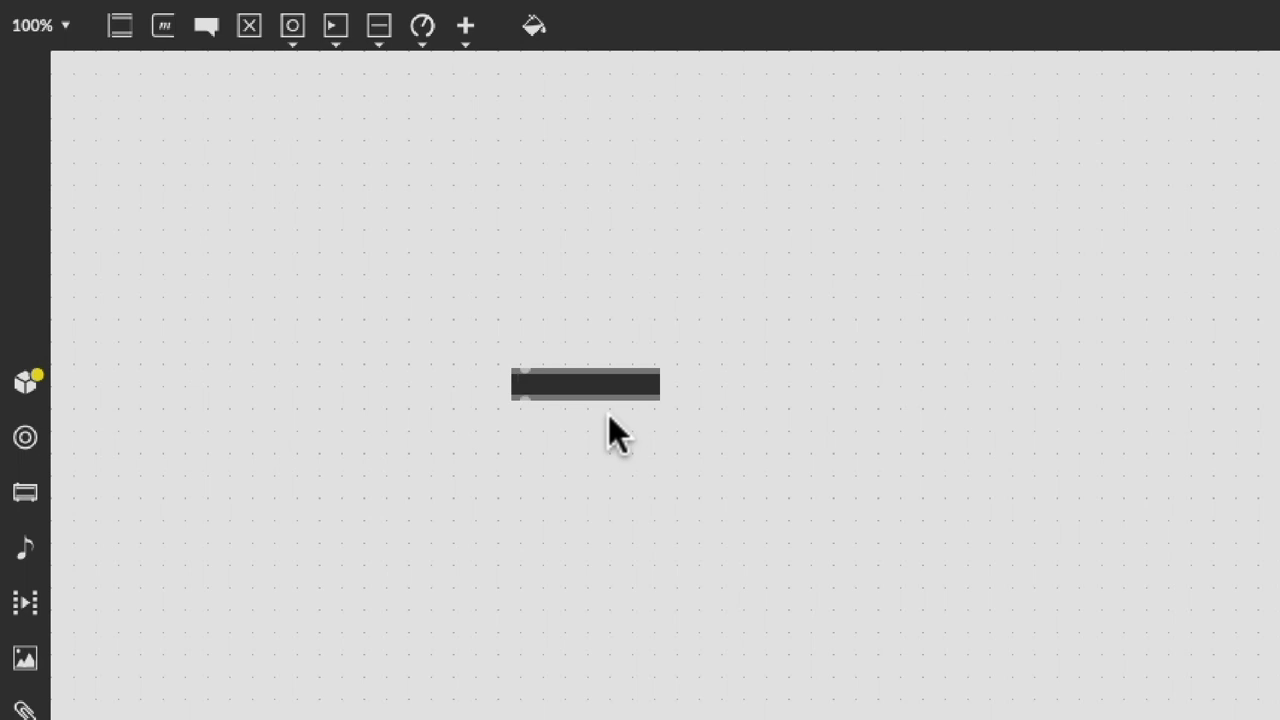
Step: Turn the object box into a 'panel' object, then delete the panel
{"action": "type", "text": "pan"}
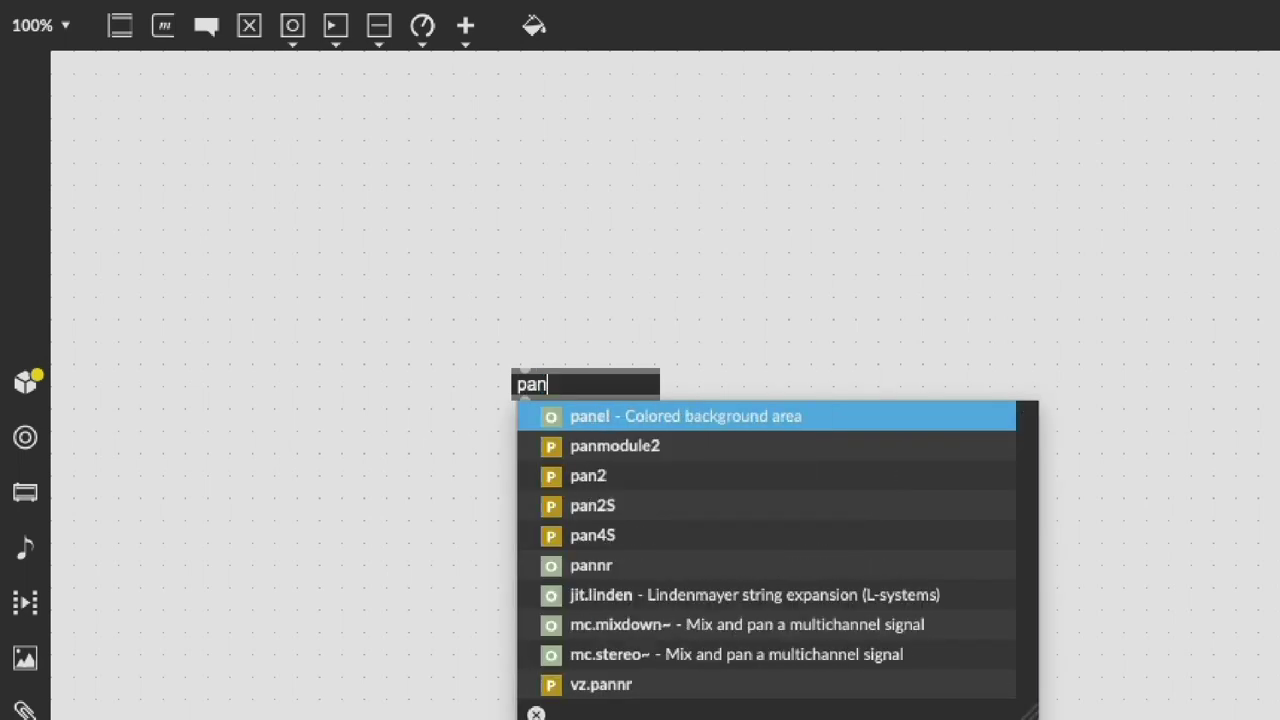
{"action": "type", "text": "el"}
{"action": "key", "text": "Return"}
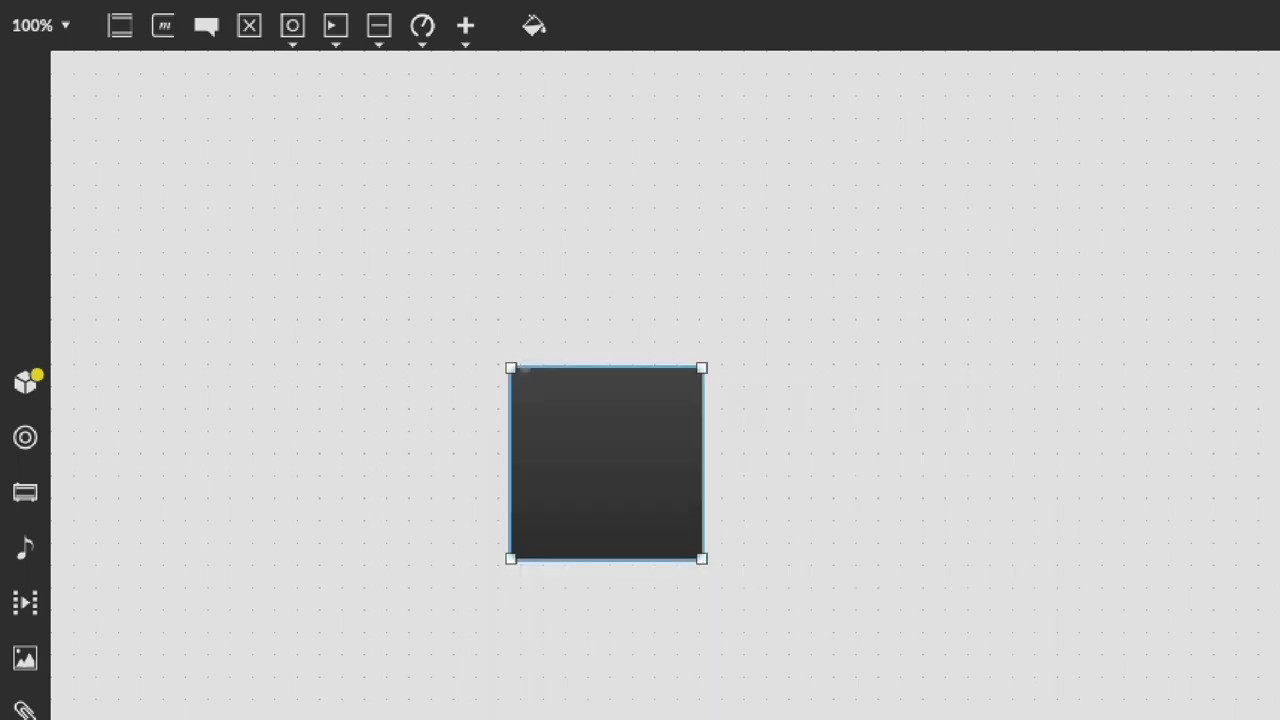
{"action": "left_click", "coordinate": [1058, 330]}
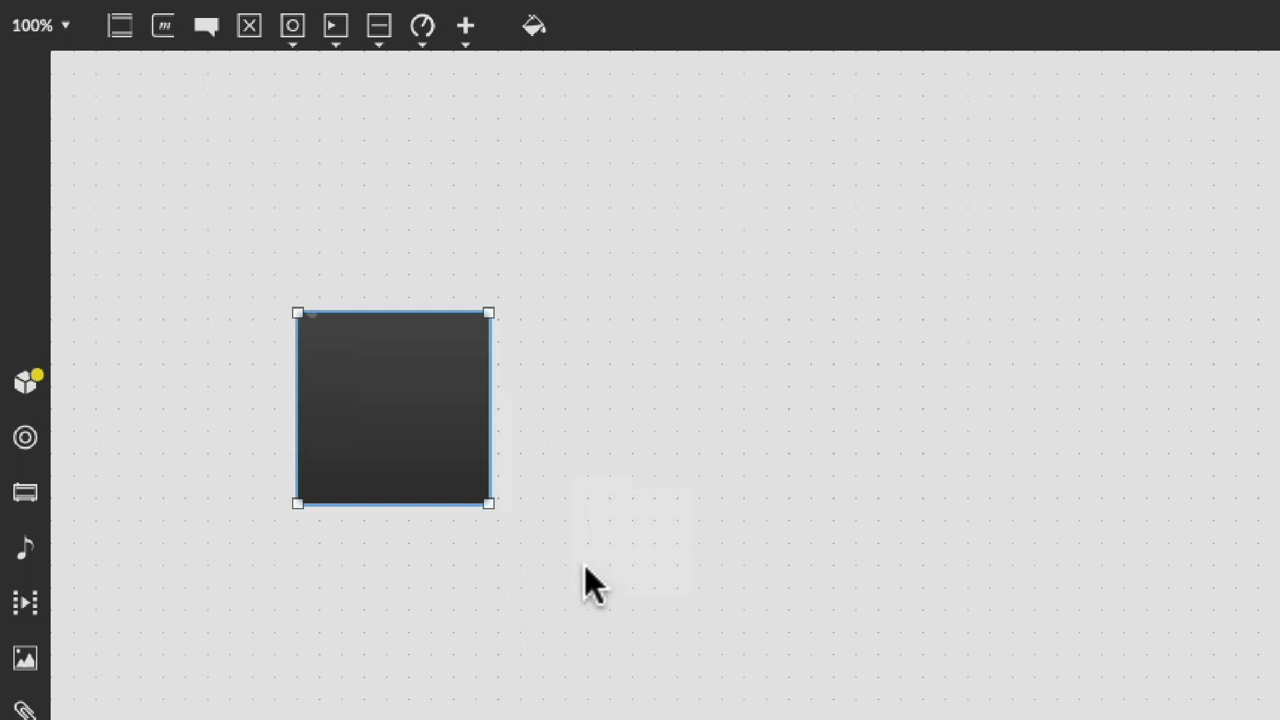
{"action": "key", "text": "Delete"}
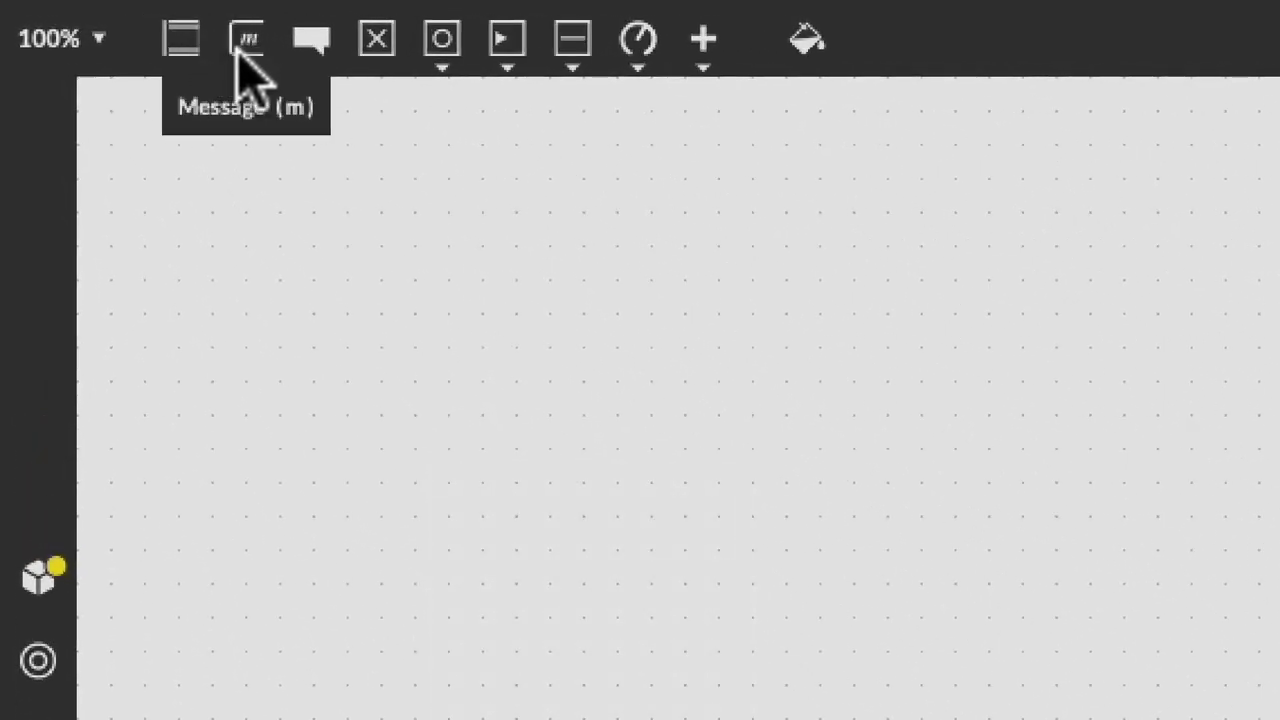
{"action": "left_click_drag", "start_coordinate": [252, 46], "coordinate": [751, 414]}
{"action": "left_click_drag", "start_coordinate": [182, 55], "coordinate": [394, 457]}
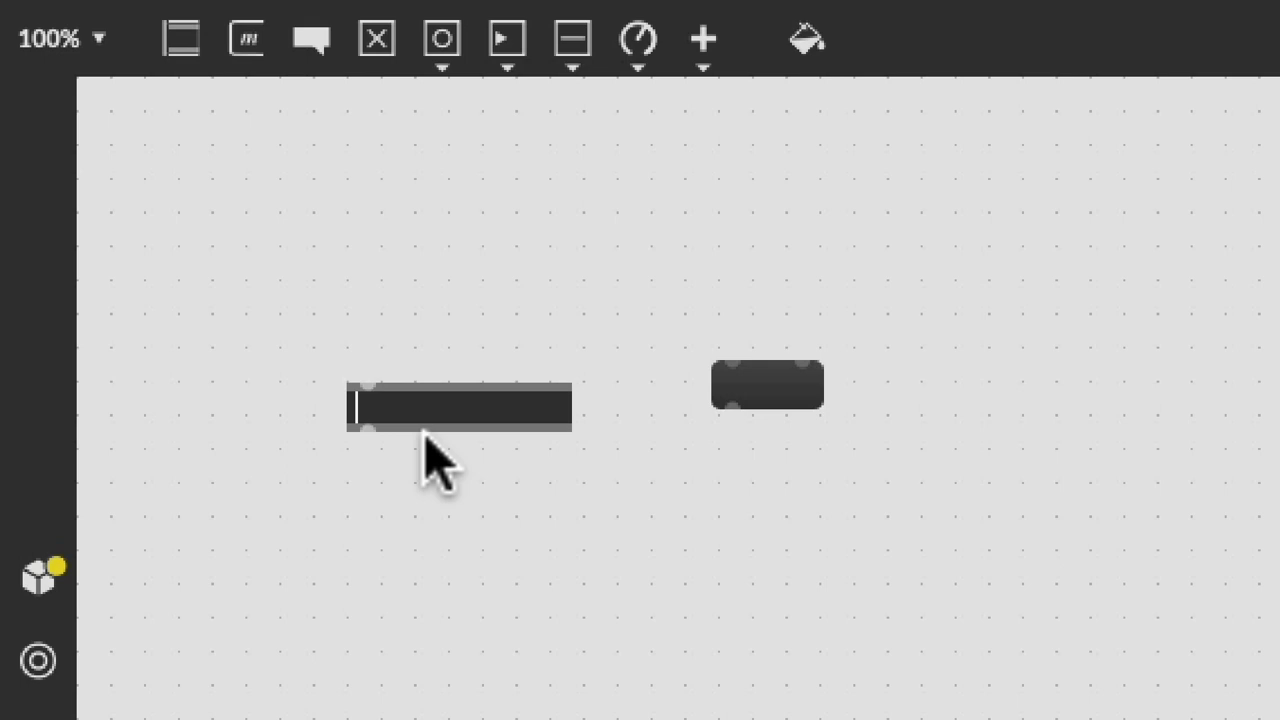
{"action": "left_click", "coordinate": [774, 402]}
{"action": "left_click", "coordinate": [771, 380]}
{"action": "left_click", "coordinate": [846, 488]}
{"action": "left_click_drag", "start_coordinate": [809, 620], "coordinate": [250, 258]}
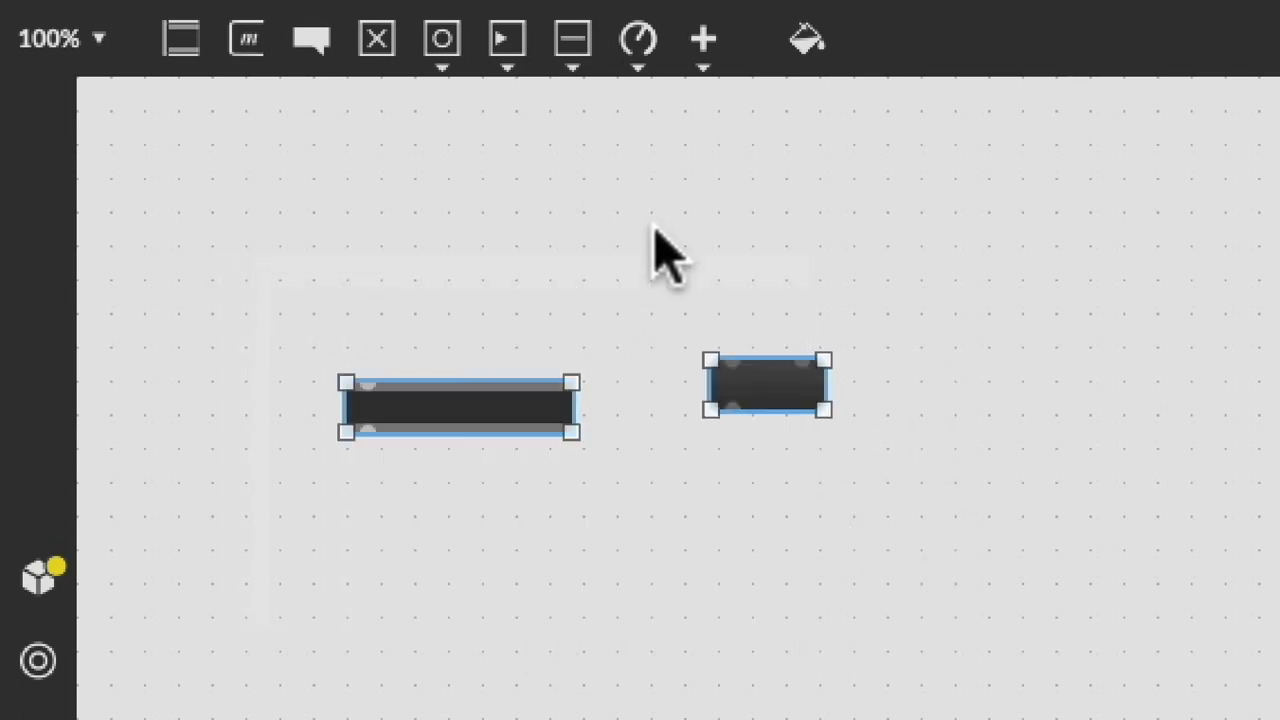
{"action": "key", "text": "Delete"}
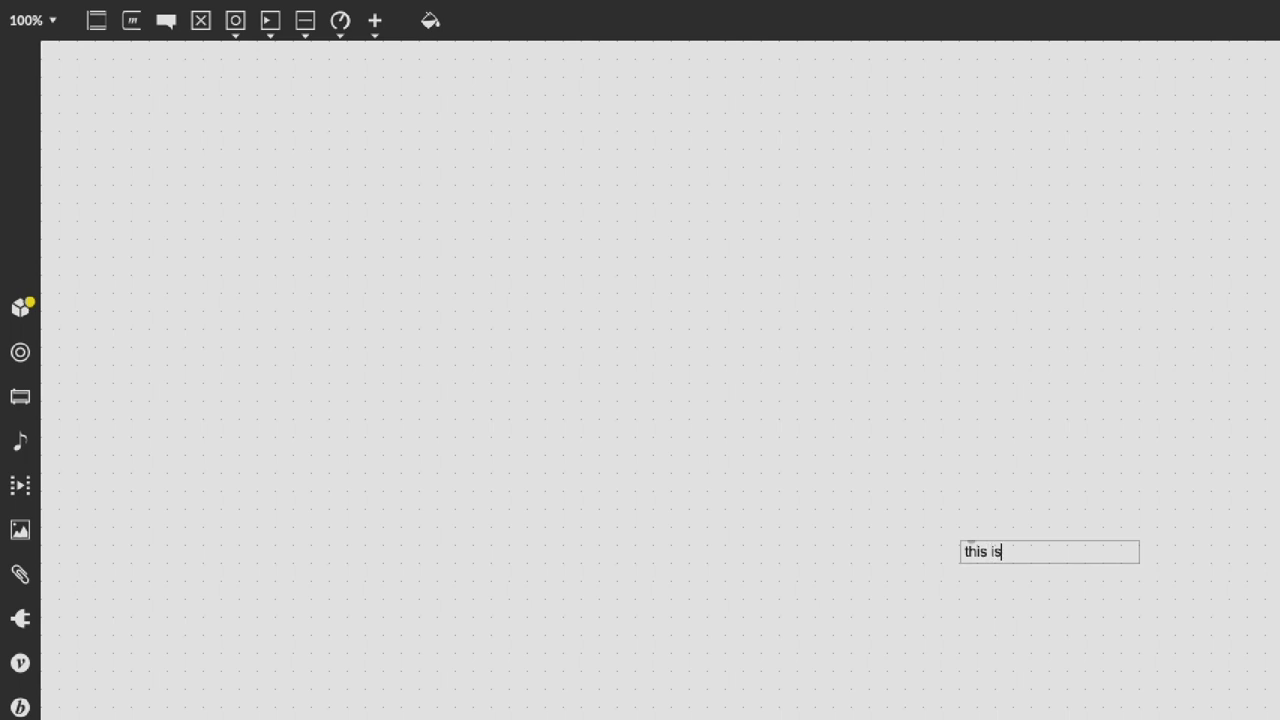
Step: Enter the comment text 'this is a comment' and move it to the left
{"action": "type", "text": "a comment"}
{"action": "key", "text": "Return"}
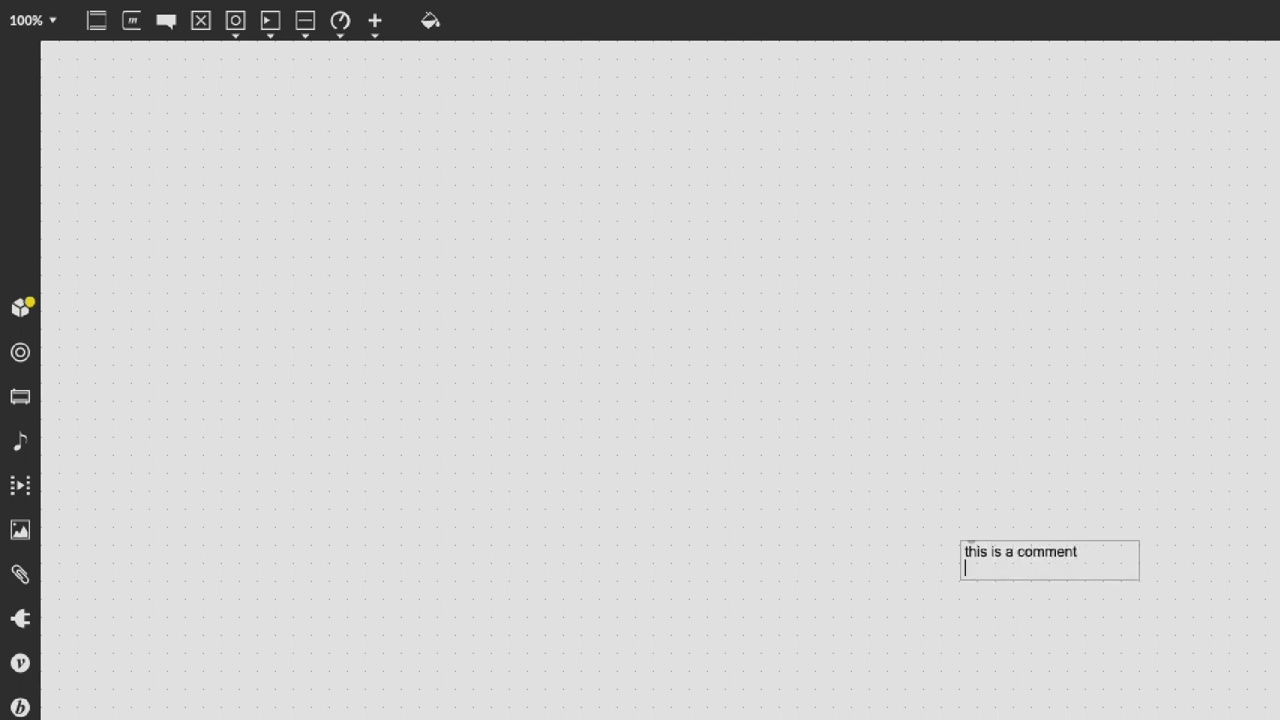
{"action": "left_click", "coordinate": [997, 467]}
{"action": "left_click_drag", "start_coordinate": [1042, 552], "coordinate": [811, 541]}
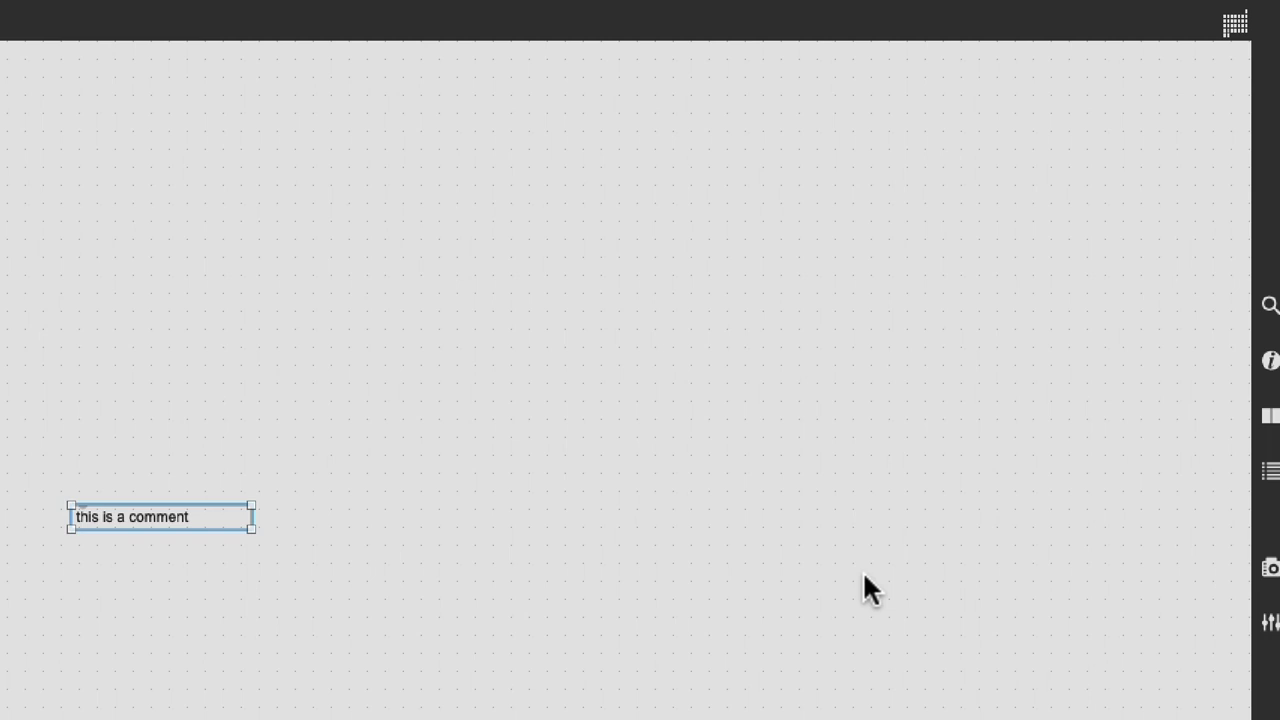
Step: Enable Bubble appearance for the comment in the Inspector, then close the Inspector
{"action": "left_click", "coordinate": [1268, 362]}
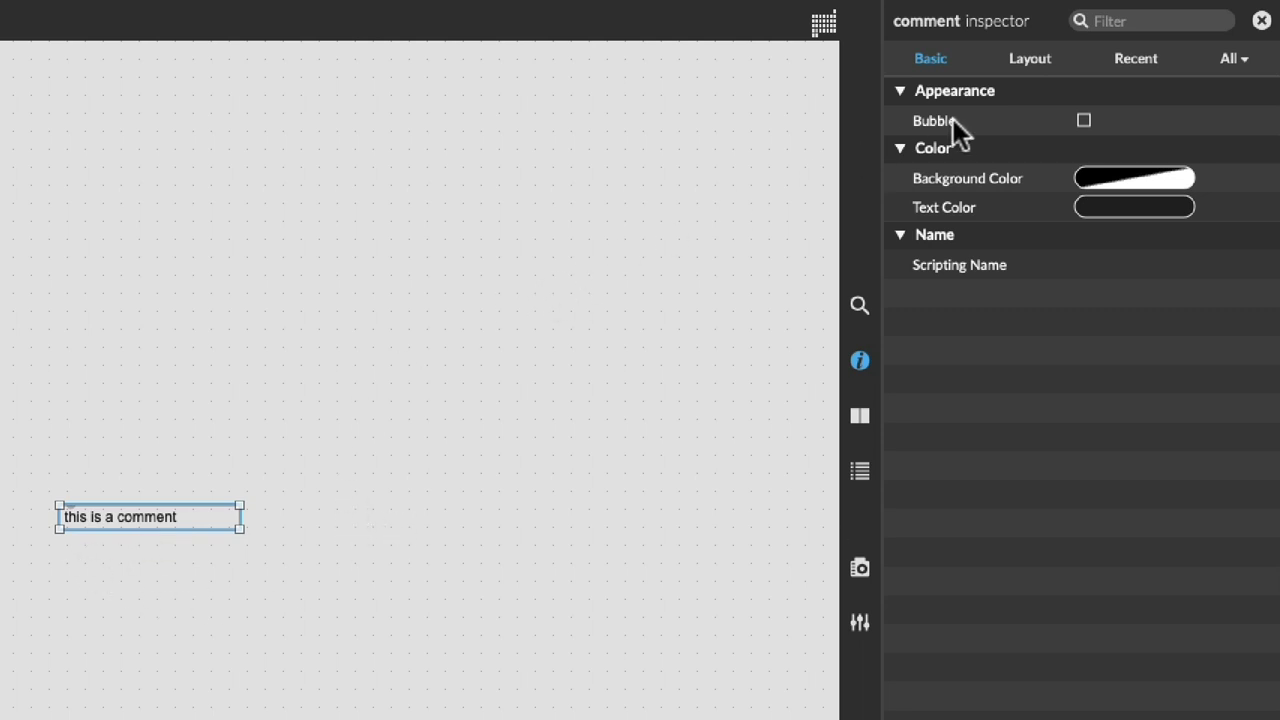
{"action": "left_click", "coordinate": [1084, 121]}
{"action": "left_click", "coordinate": [306, 588]}
{"action": "left_click_drag", "start_coordinate": [137, 520], "coordinate": [131, 519]}
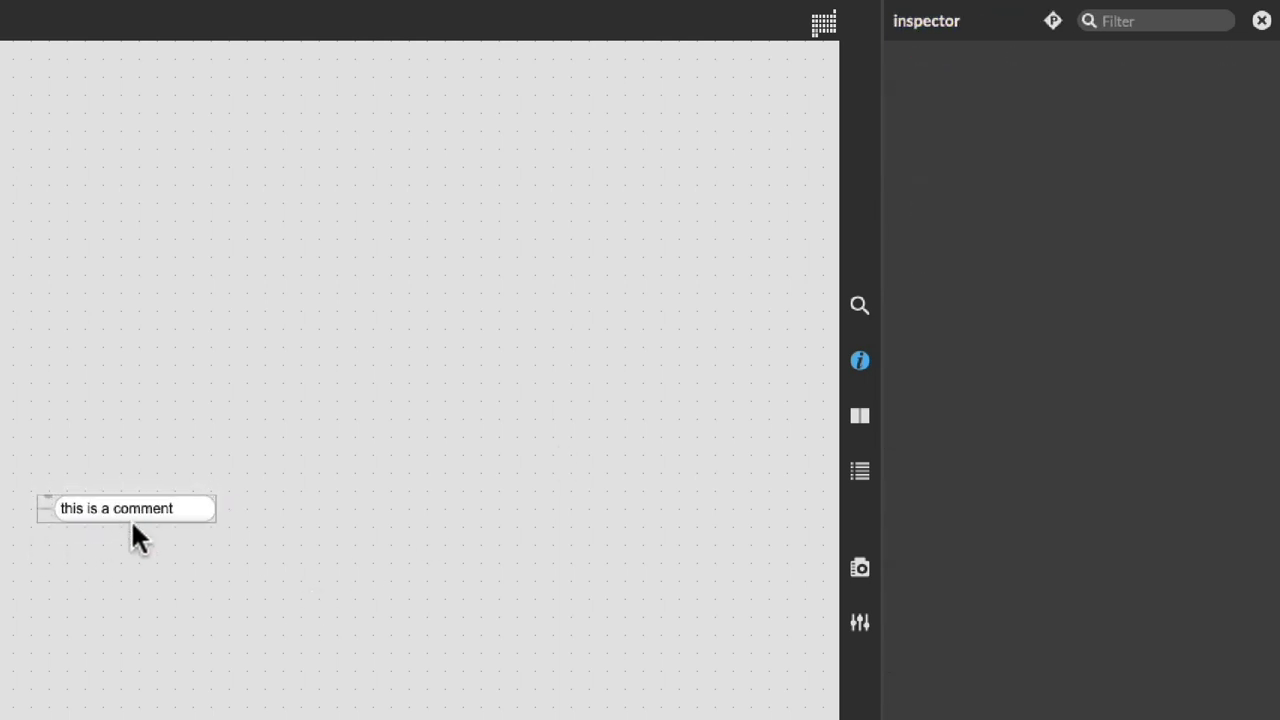
{"action": "left_click", "coordinate": [610, 372]}
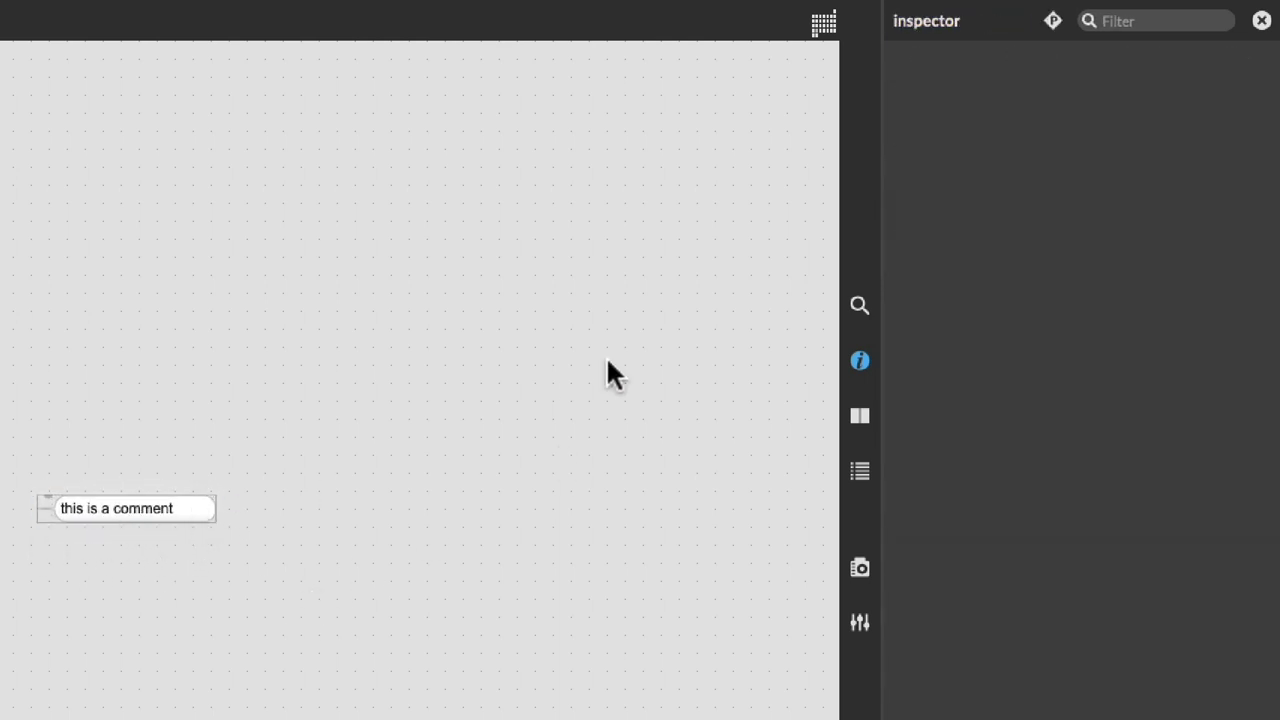
{"action": "left_click", "coordinate": [860, 361]}
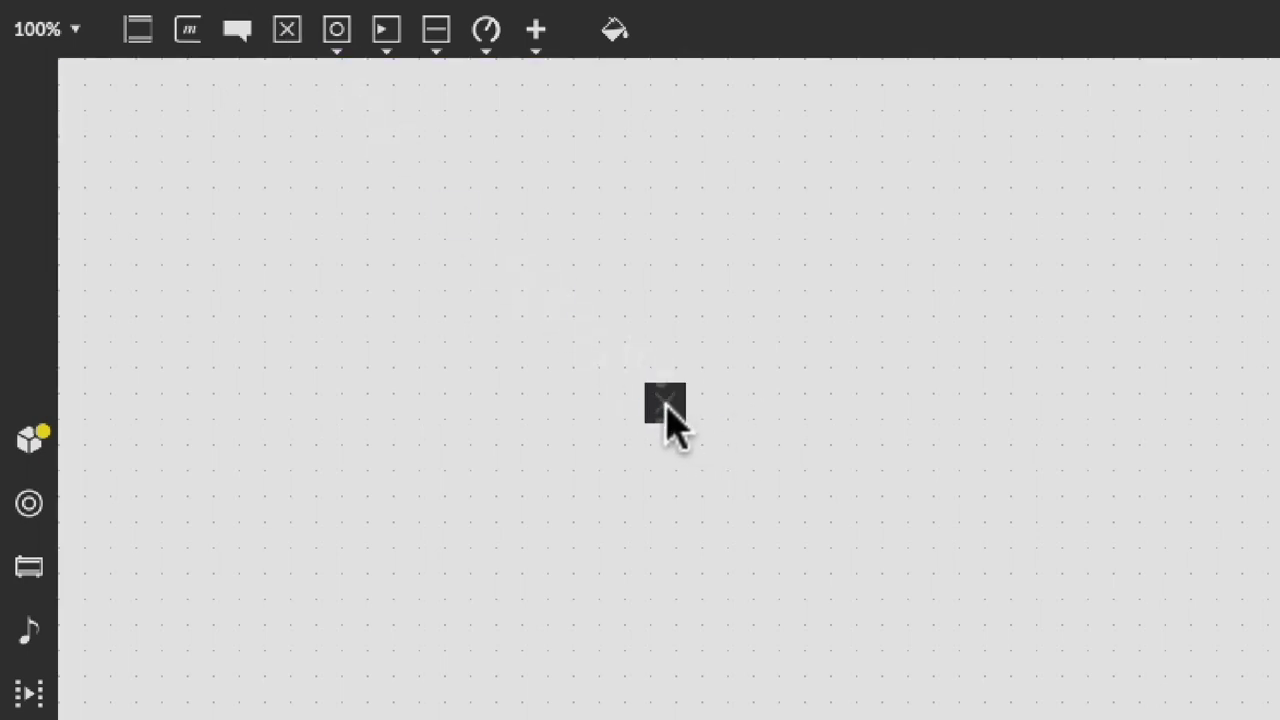
Step: Select the trial toggle and button objects on the canvas for removal
{"action": "left_click_drag", "start_coordinate": [722, 488], "coordinate": [660, 415]}
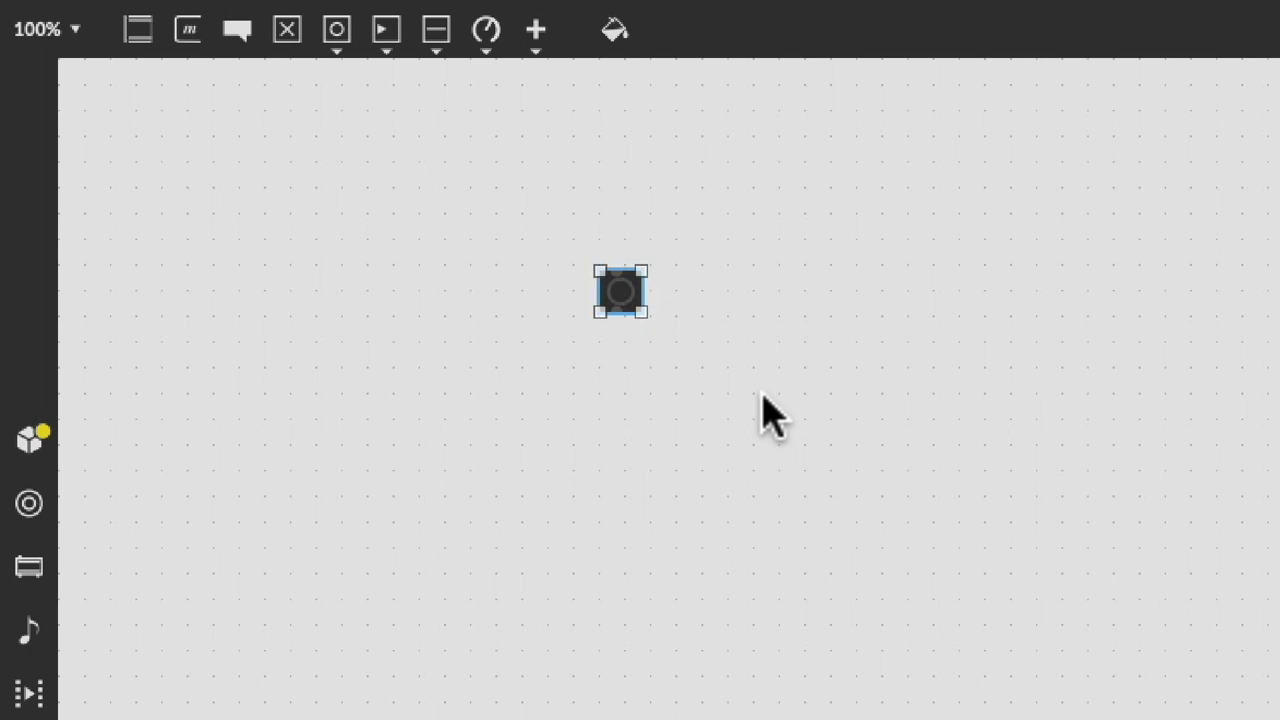
{"action": "left_click", "coordinate": [655, 375]}
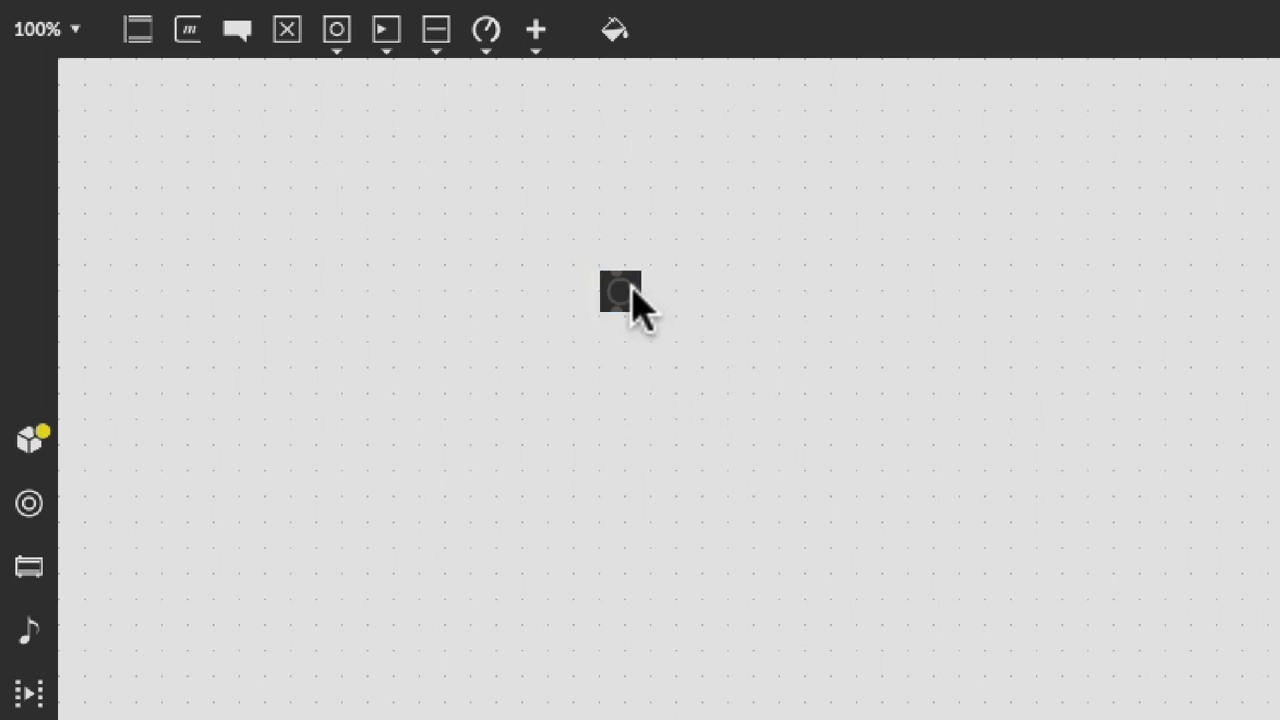
{"action": "left_click", "coordinate": [612, 283]}
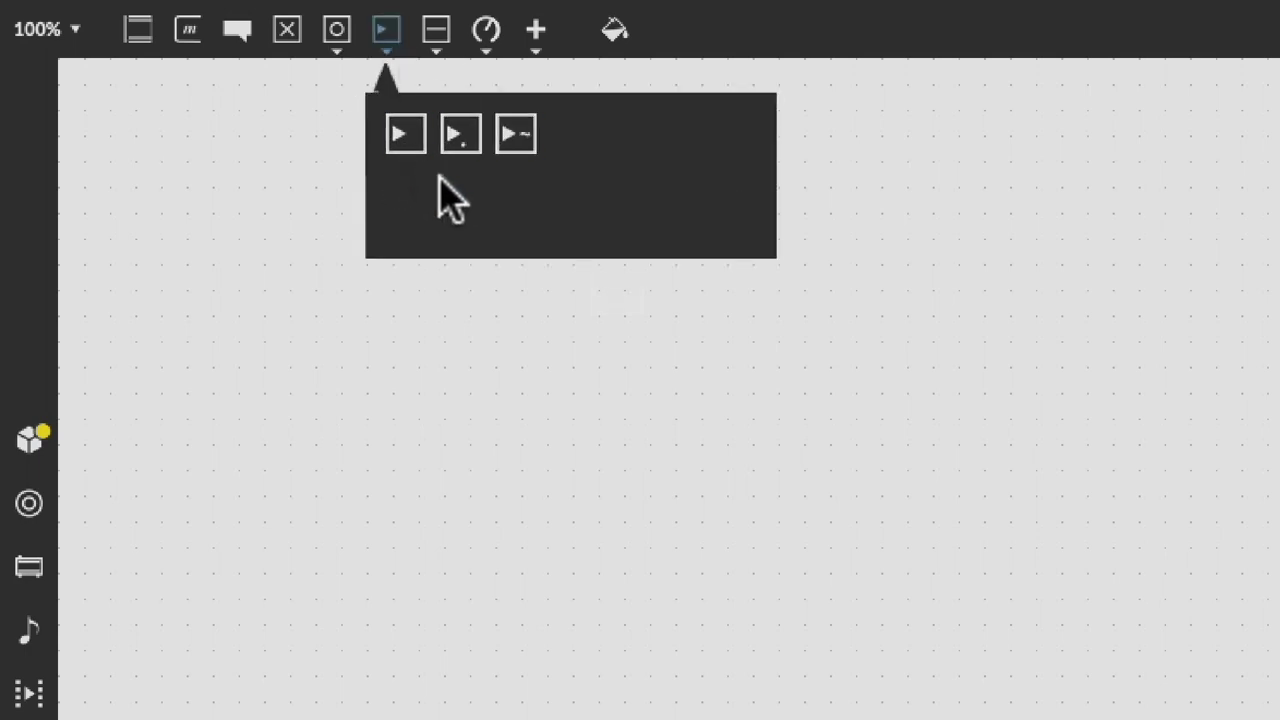
Step: Add an integer number box and three sliders to the canvas
{"action": "key", "text": "i"}
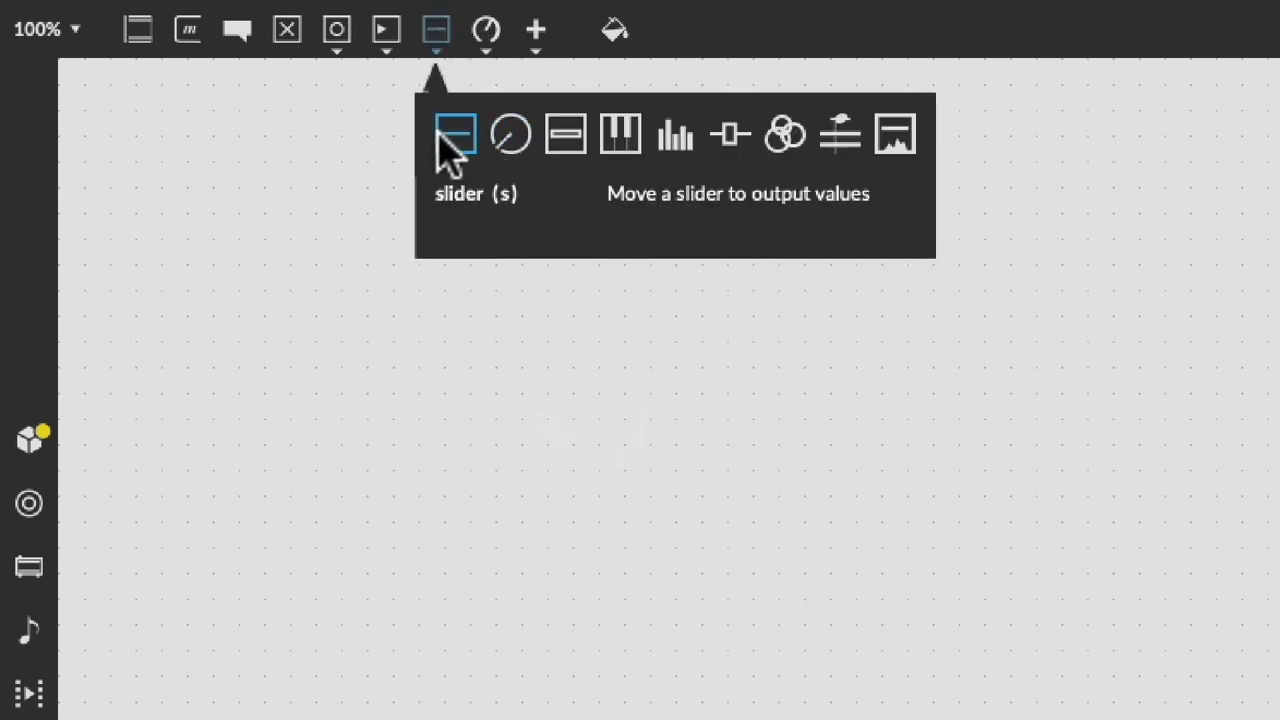
{"action": "left_click_drag", "start_coordinate": [440, 130], "coordinate": [760, 608]}
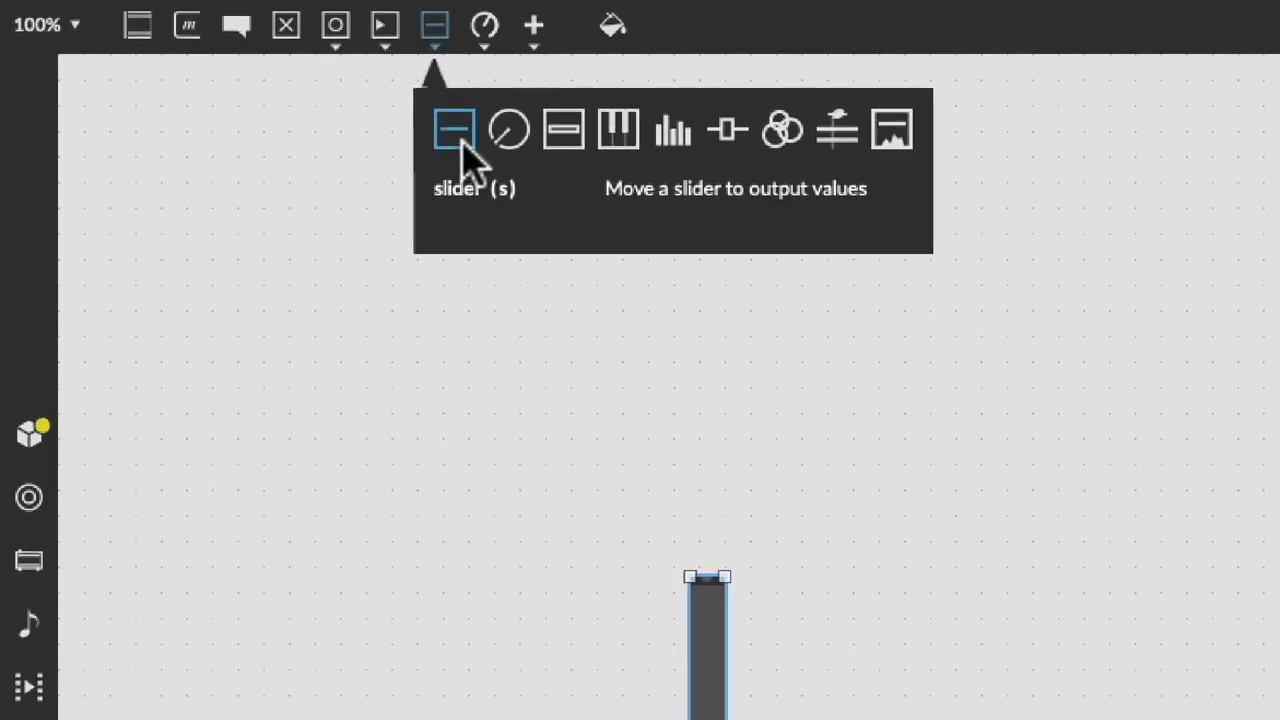
{"action": "left_click", "coordinate": [790, 615]}
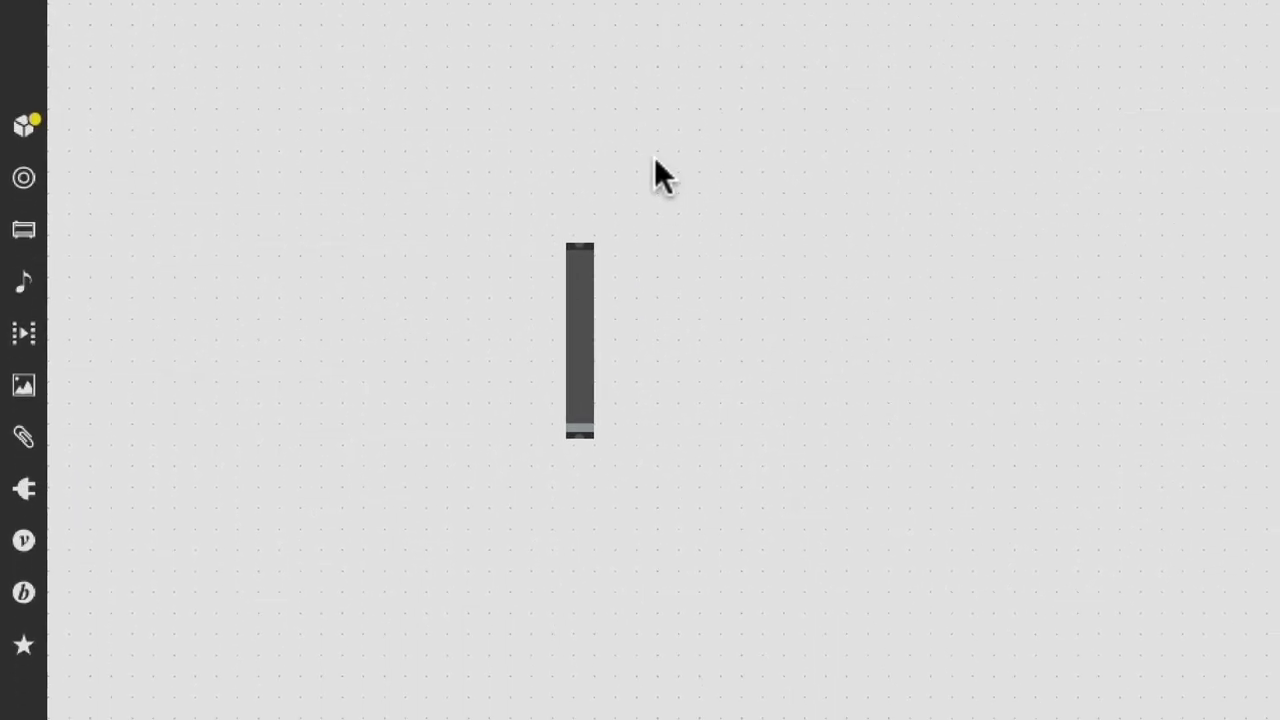
{"action": "key", "text": "s"}
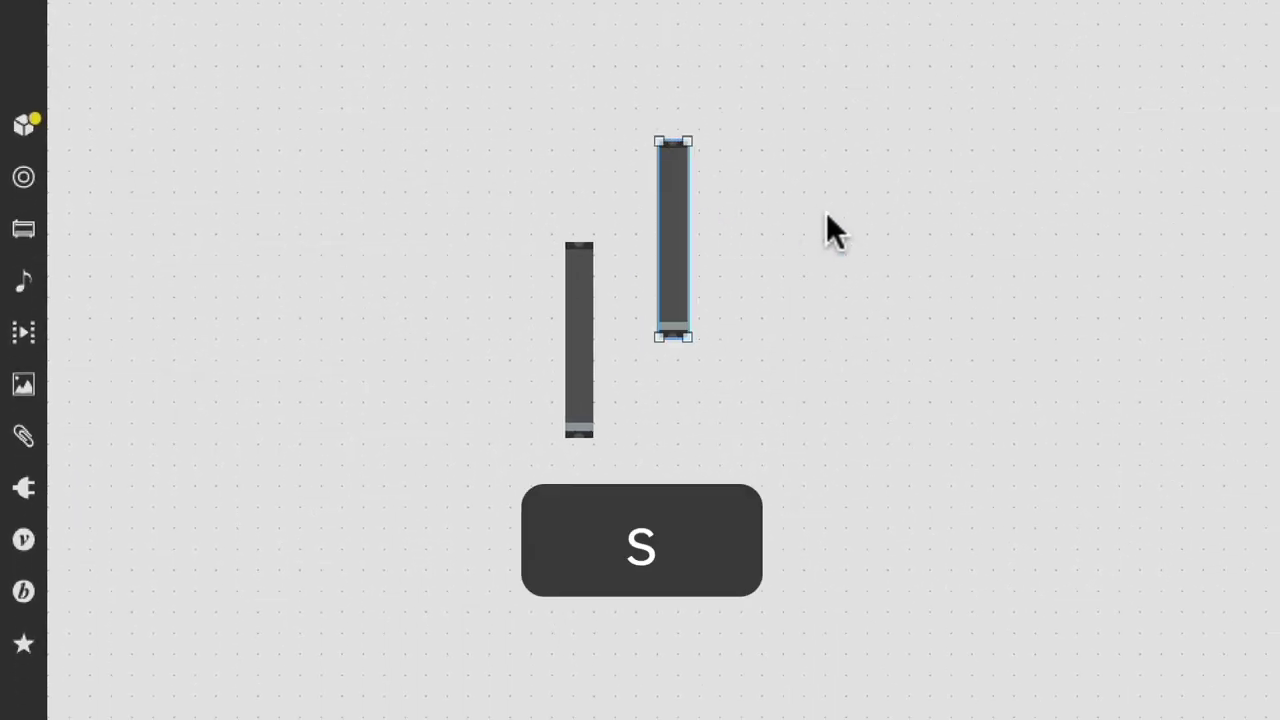
{"action": "key", "text": "s"}
{"action": "key", "text": "s"}
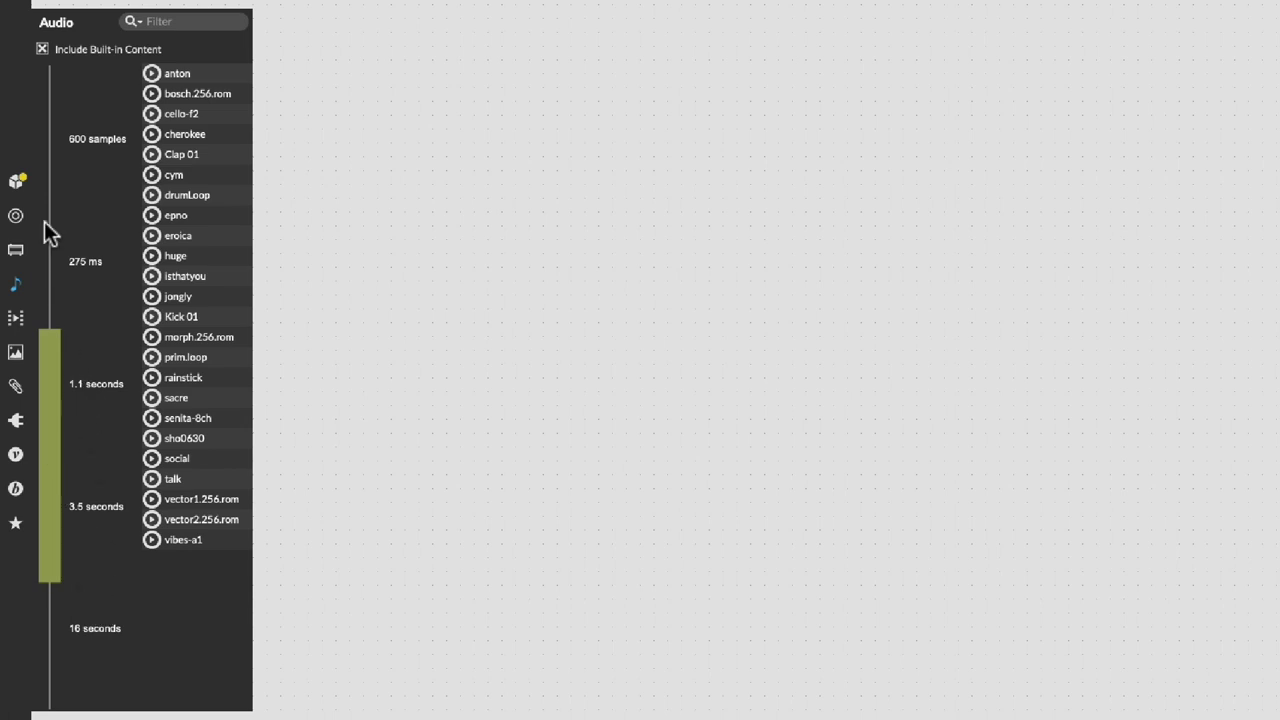
Step: Filter the audio file list to clips lasting roughly 275 ms to 3.5 seconds
{"action": "left_click_drag", "start_coordinate": [56, 105], "coordinate": [52, 137]}
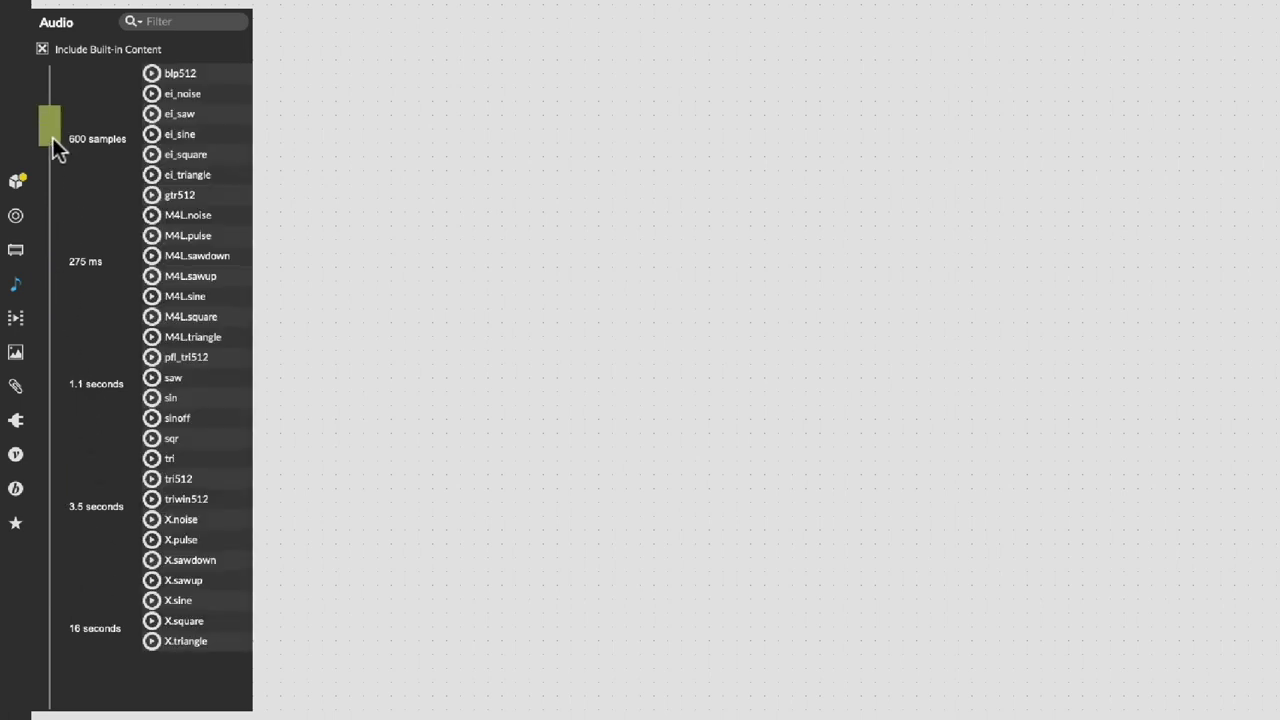
{"action": "mouse_move", "coordinate": [49, 65]}
{"action": "left_mouse_down"}
{"action": "mouse_move", "coordinate": [51, 99]}
{"action": "mouse_move", "coordinate": [51, 85]}
{"action": "left_mouse_up"}
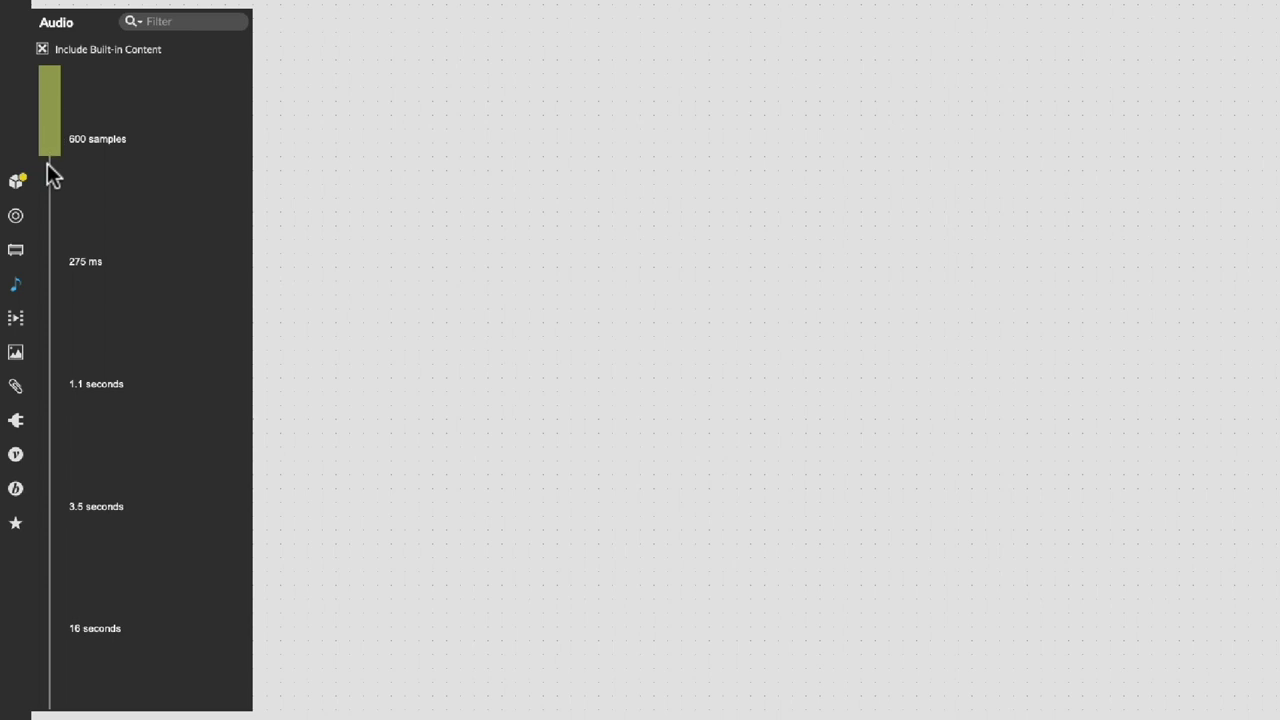
{"action": "left_click_drag", "start_coordinate": [47, 163], "coordinate": [46, 169]}
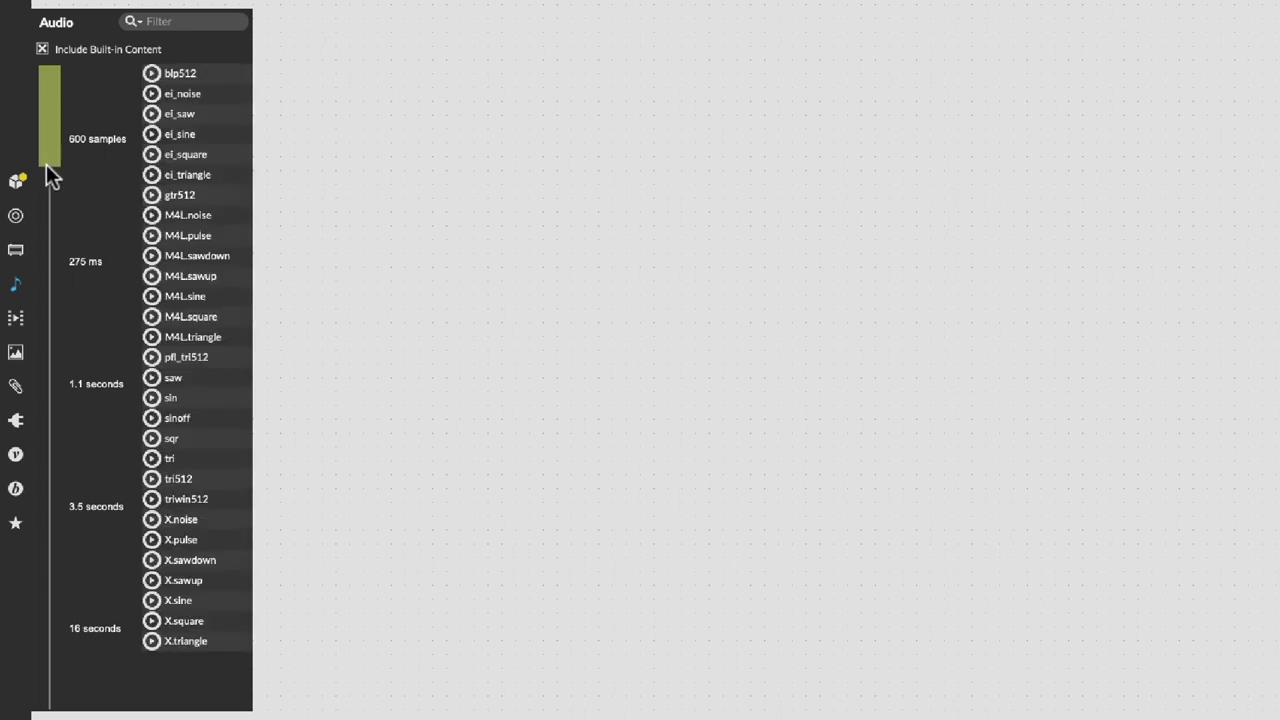
{"action": "left_click_drag", "start_coordinate": [48, 109], "coordinate": [47, 140]}
{"action": "left_click_drag", "start_coordinate": [41, 489], "coordinate": [48, 712]}
{"action": "left_click_drag", "start_coordinate": [45, 515], "coordinate": [40, 212]}
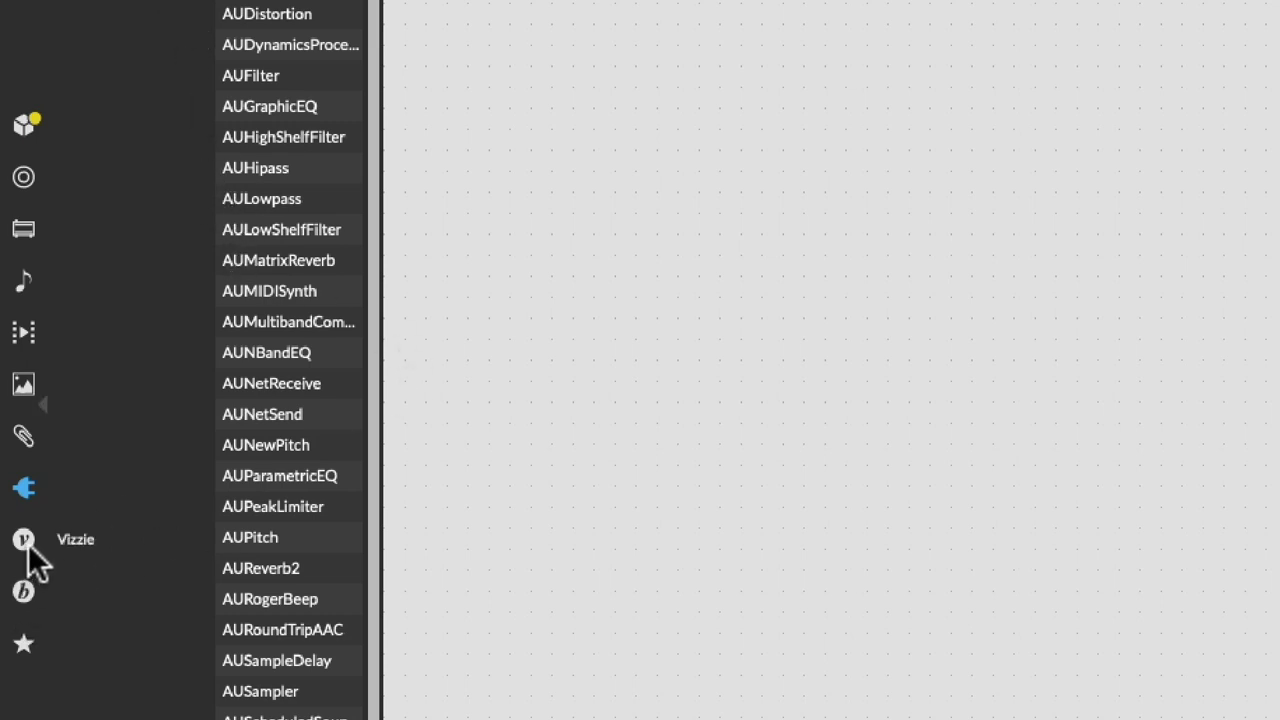
Step: Drag an Oscillator module from the BEAP browser onto the canvas
{"action": "left_click", "coordinate": [29, 590]}
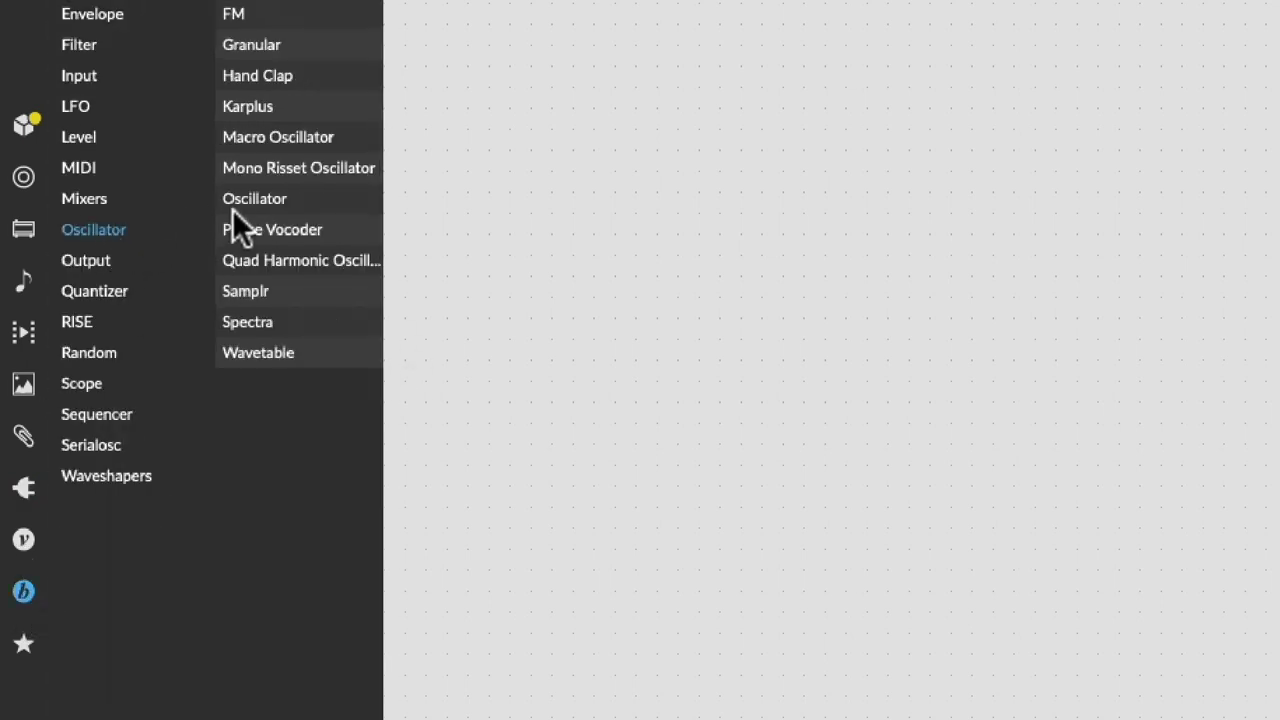
{"action": "left_click_drag", "start_coordinate": [232, 209], "coordinate": [771, 310]}
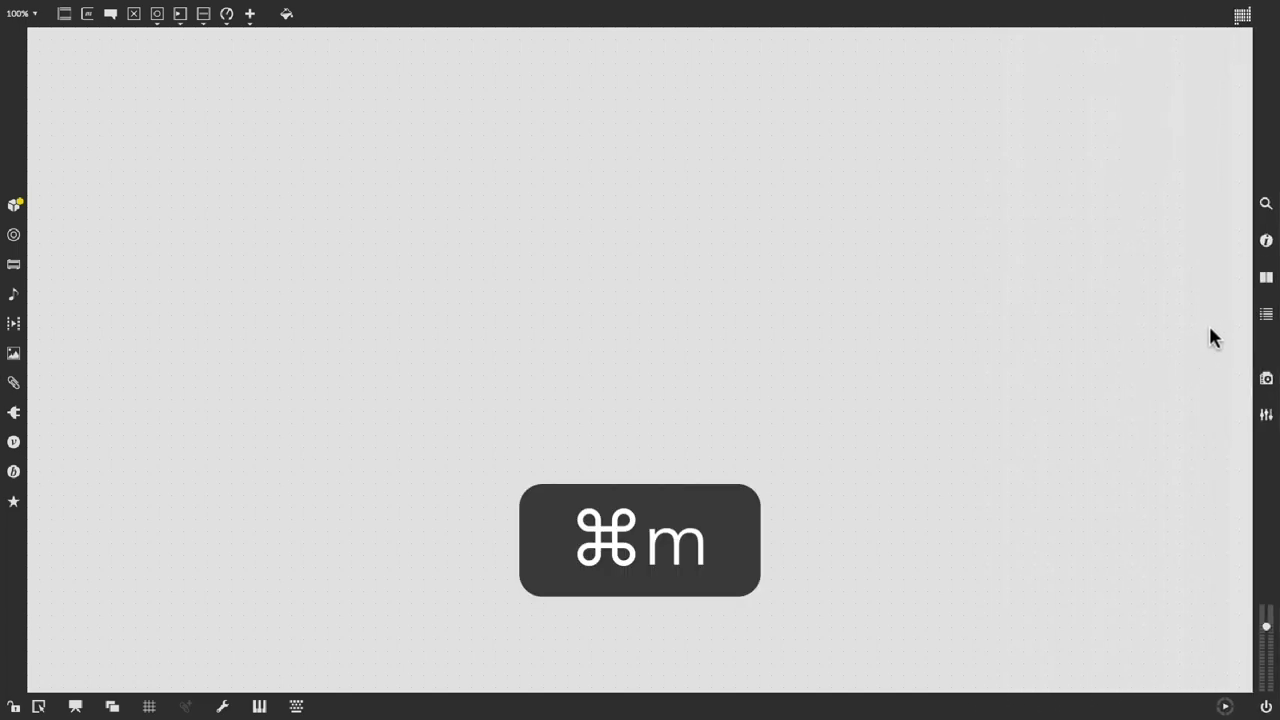
{"action": "key", "text": "super+m"}
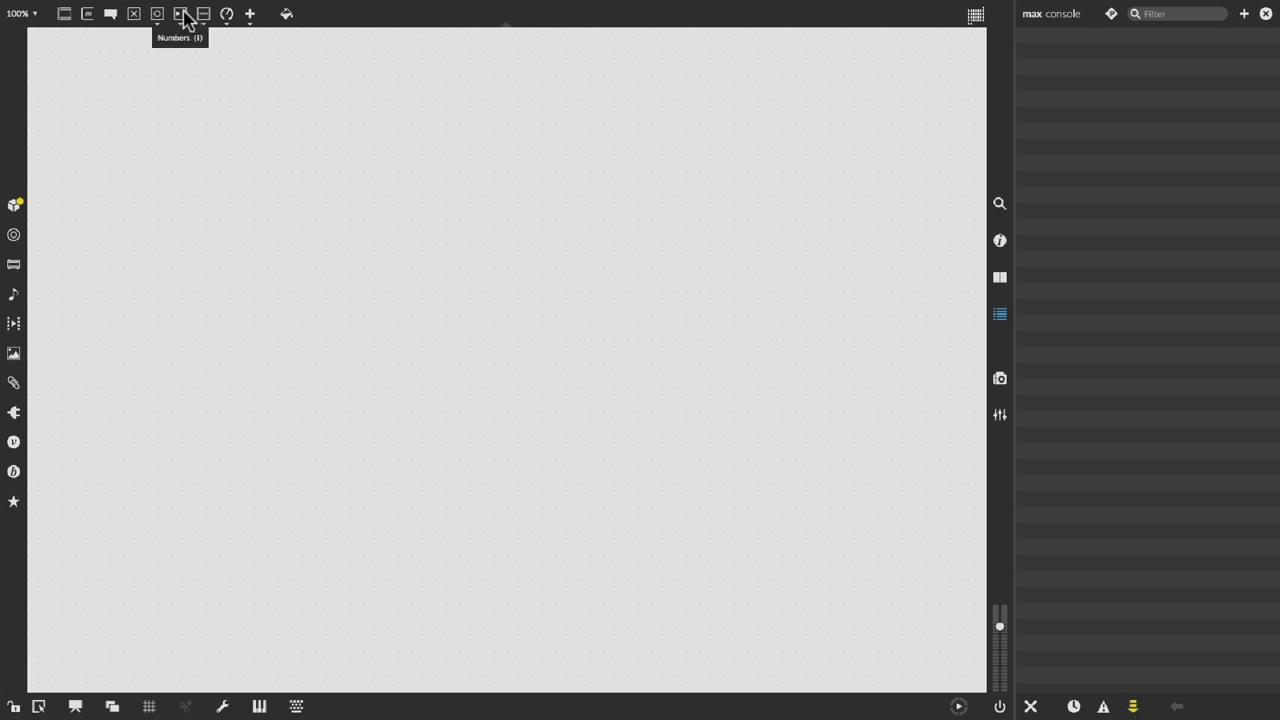
Step: Place a number box on the canvas, select it, and show its Basic attributes in the inspector
{"action": "left_click_drag", "start_coordinate": [185, 18], "coordinate": [375, 216]}
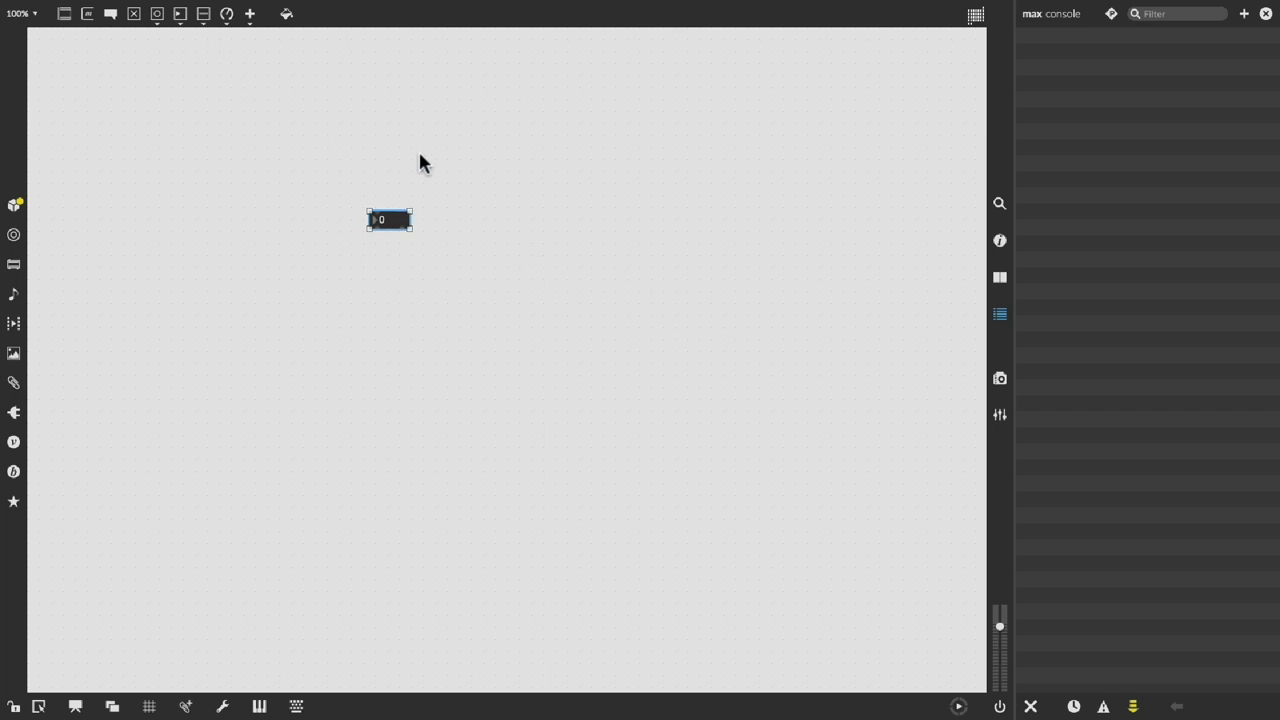
{"action": "left_click_drag", "start_coordinate": [434, 172], "coordinate": [351, 309]}
{"action": "left_click_drag", "start_coordinate": [497, 160], "coordinate": [355, 310]}
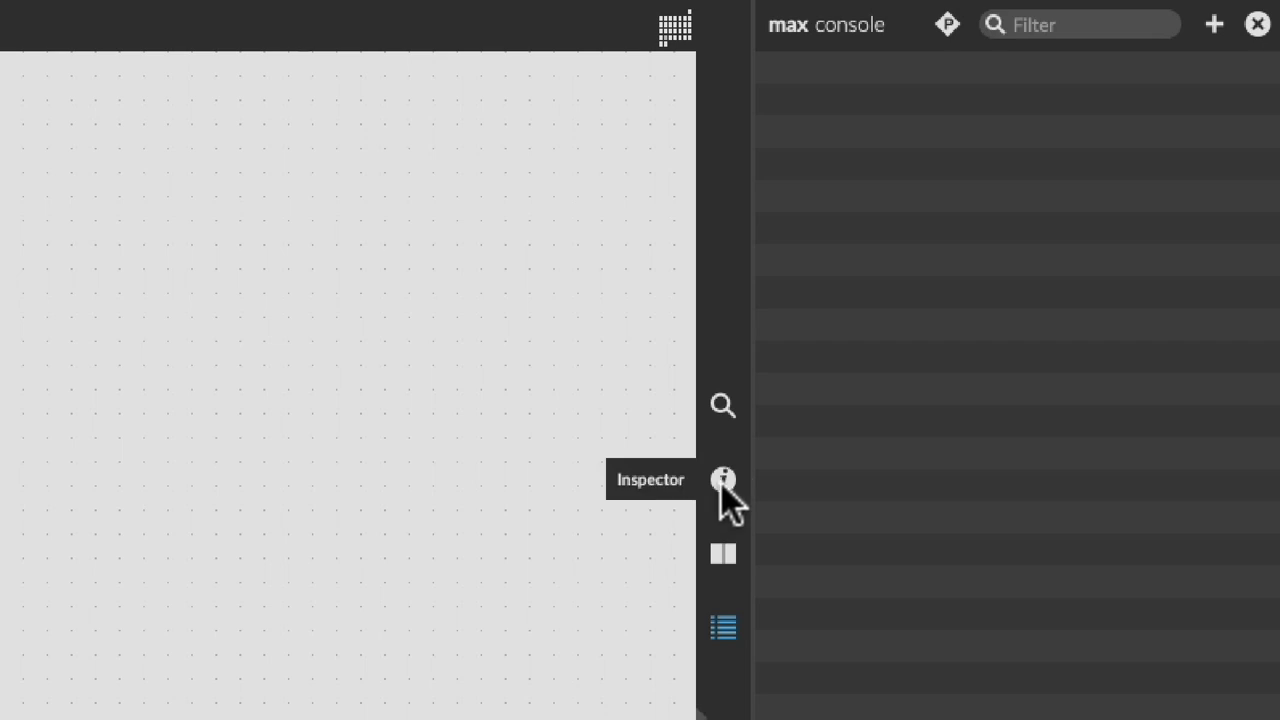
{"action": "left_click", "coordinate": [722, 482]}
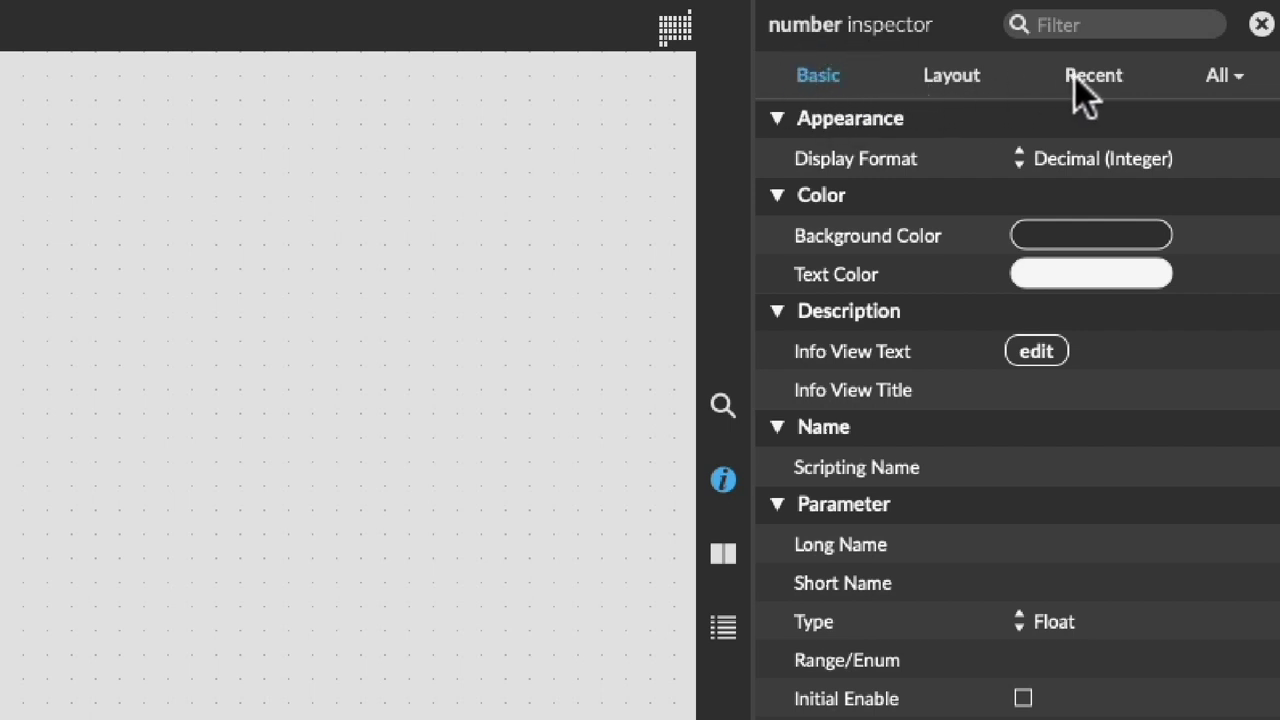
Step: Switch the number inspector between the All and Basic tabs, ending on the full list
{"action": "left_click", "coordinate": [1213, 74]}
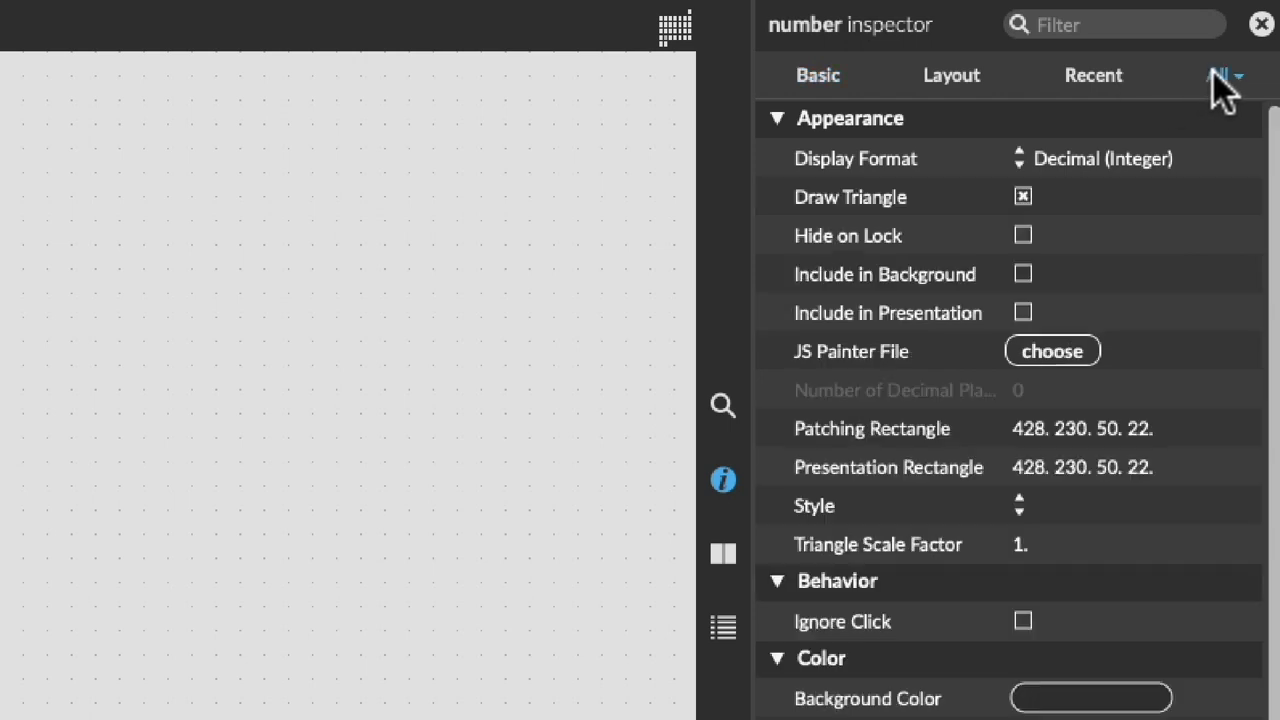
{"action": "left_click", "coordinate": [837, 84]}
{"action": "left_click", "coordinate": [1232, 86]}
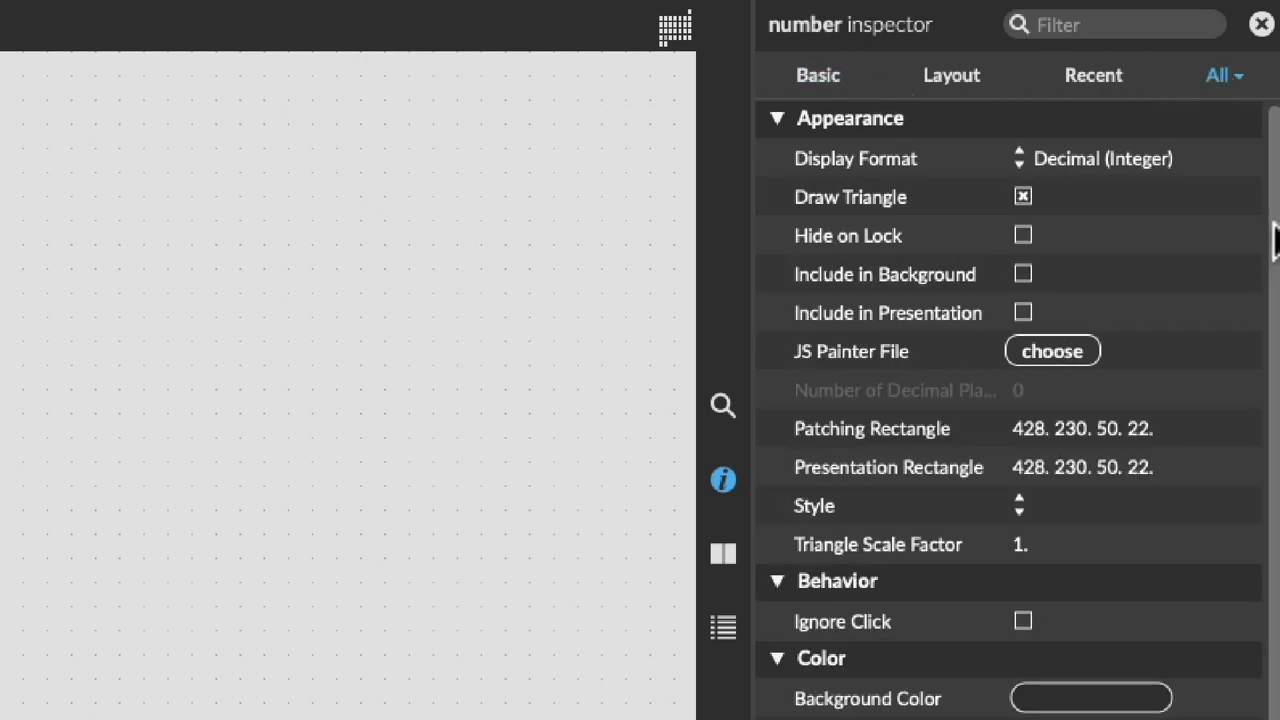
{"action": "scroll", "coordinate": [1266, 223], "scroll_direction": "down", "scroll_amount": 3}
{"action": "scroll", "coordinate": [1249, 114], "scroll_direction": "up", "scroll_amount": 3}
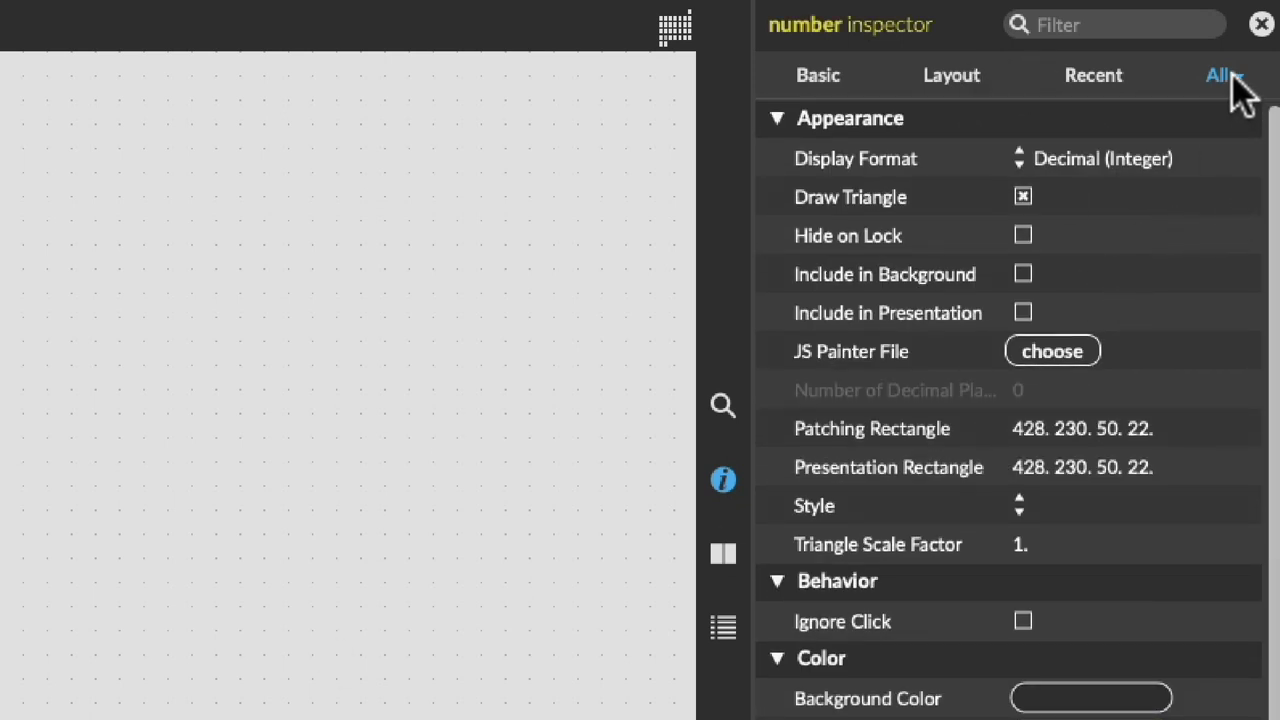
Step: Filter the inspector's attributes by 'ma', then clear the filter
{"action": "left_click", "coordinate": [1058, 28]}
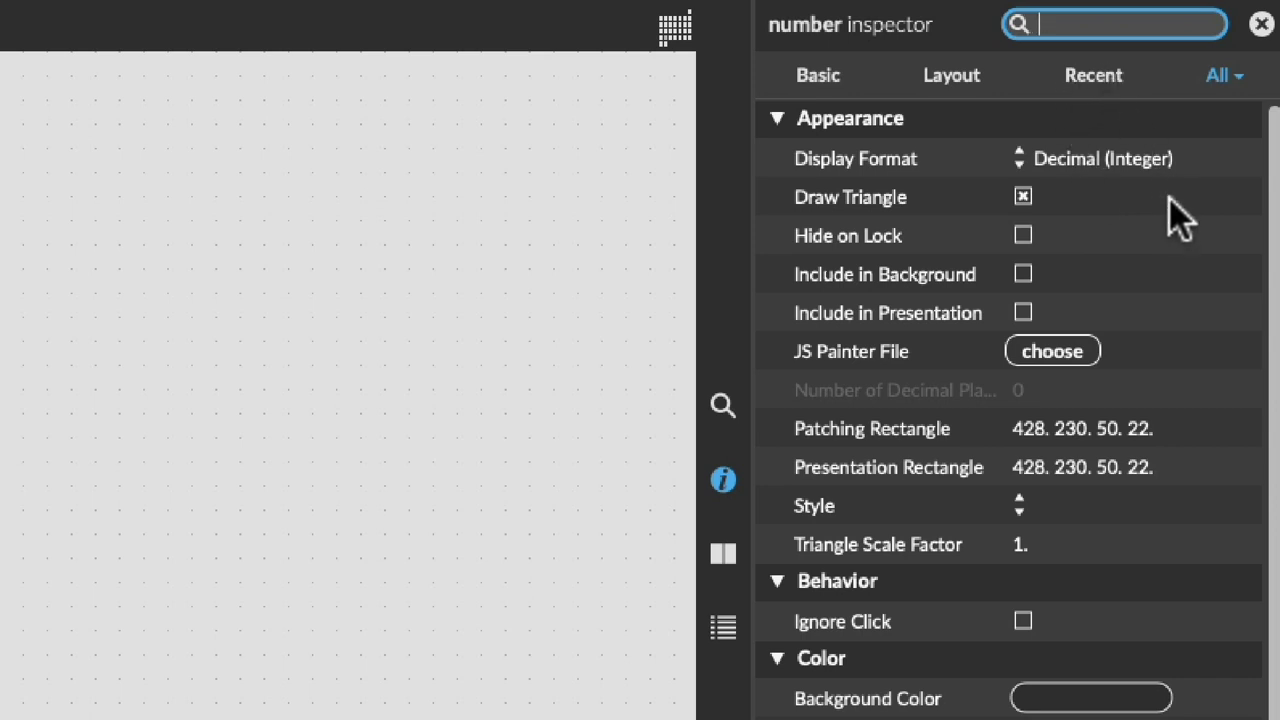
{"action": "type", "text": "ma"}
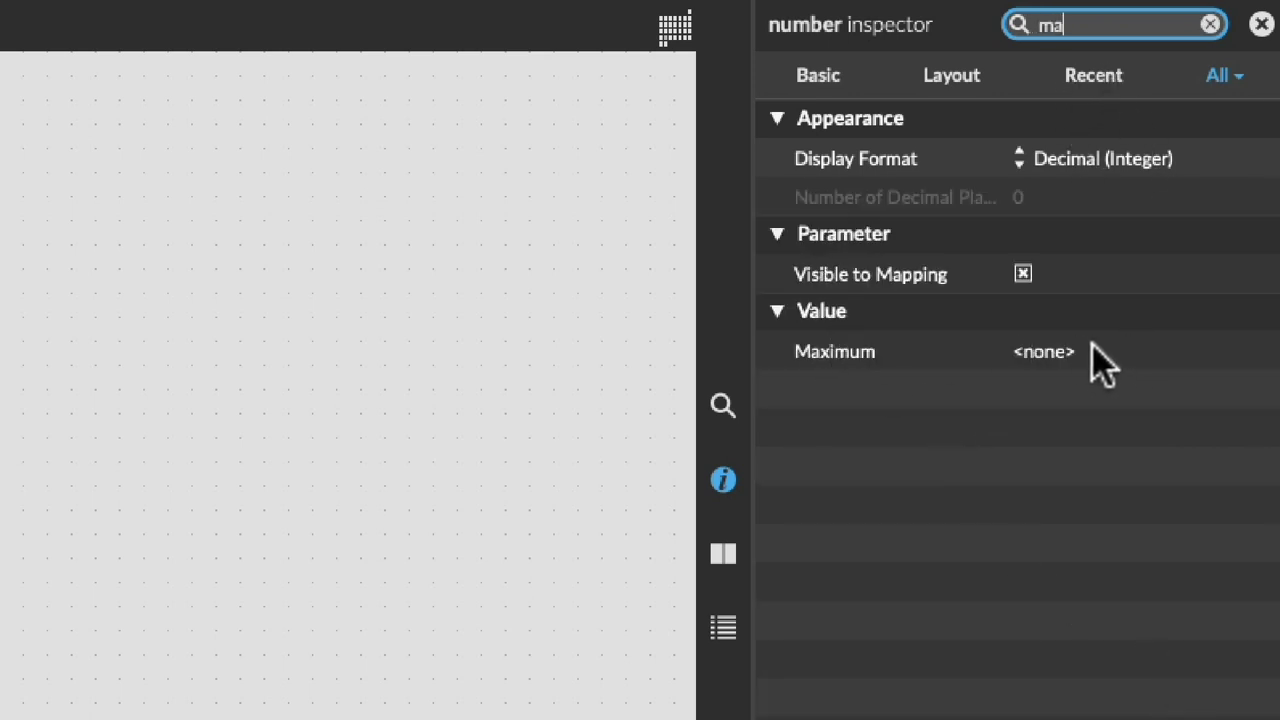
{"action": "left_click", "coordinate": [1210, 24]}
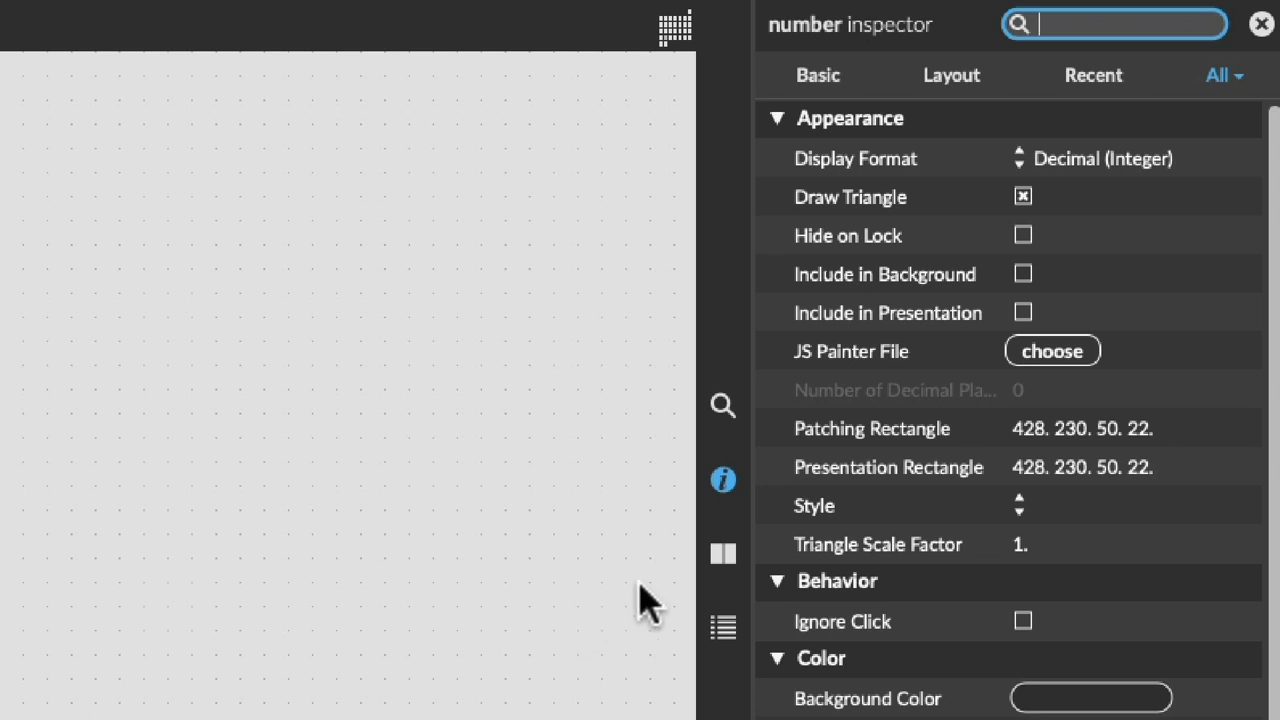
Step: Show the number object's reference with its messages, attributes and See Also float
{"action": "left_click", "coordinate": [721, 558]}
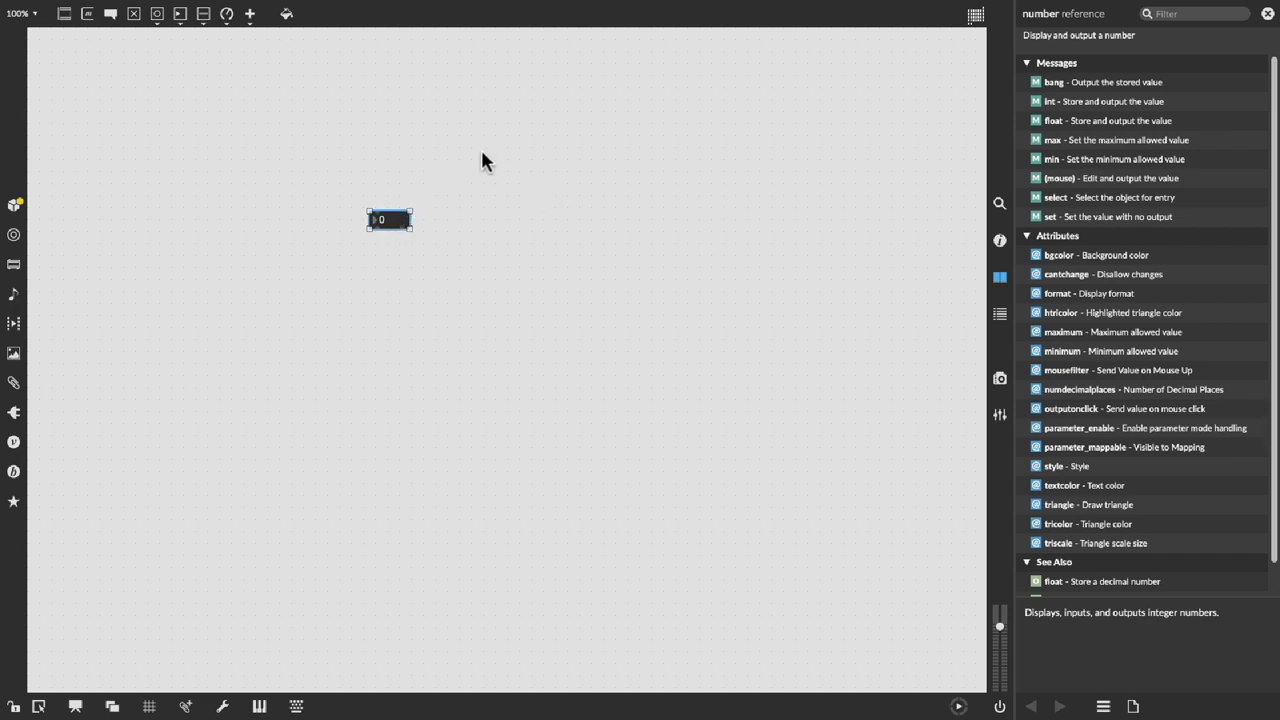
{"action": "left_click", "coordinate": [390, 222], "text": "alt"}
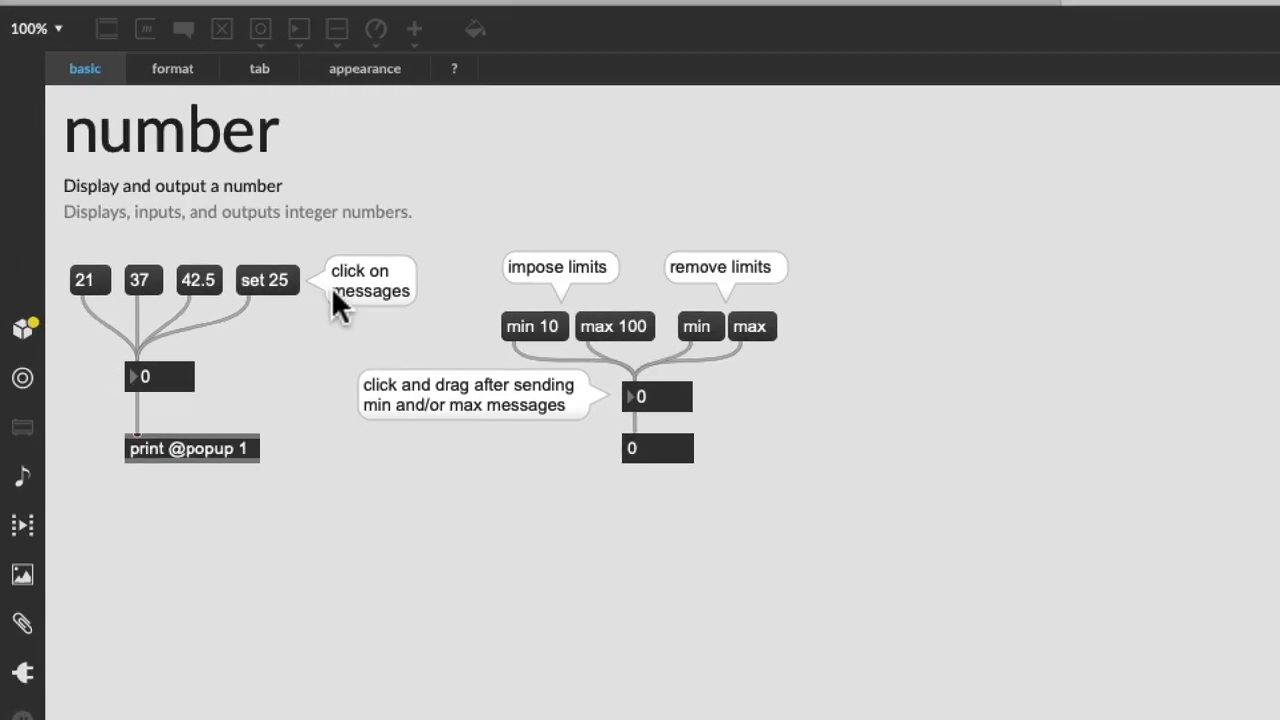
{"action": "left_click", "coordinate": [192, 283]}
{"action": "left_click", "coordinate": [252, 283]}
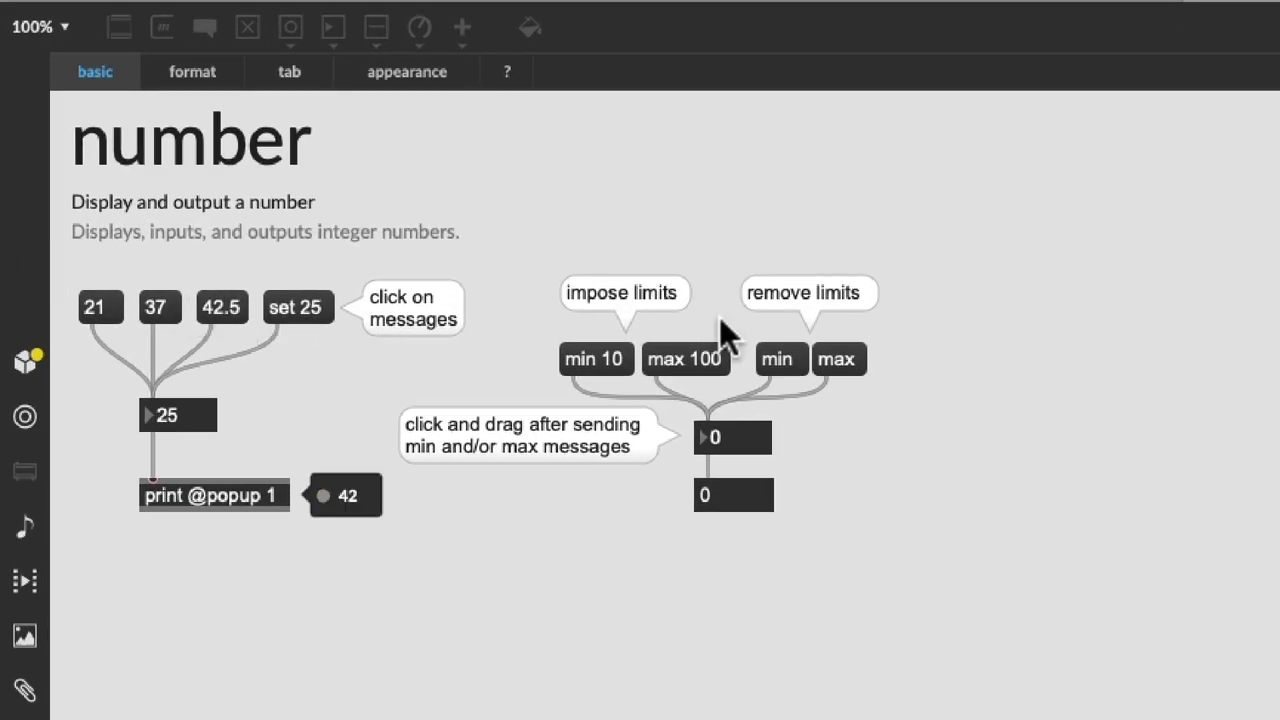
{"action": "left_click", "coordinate": [611, 355]}
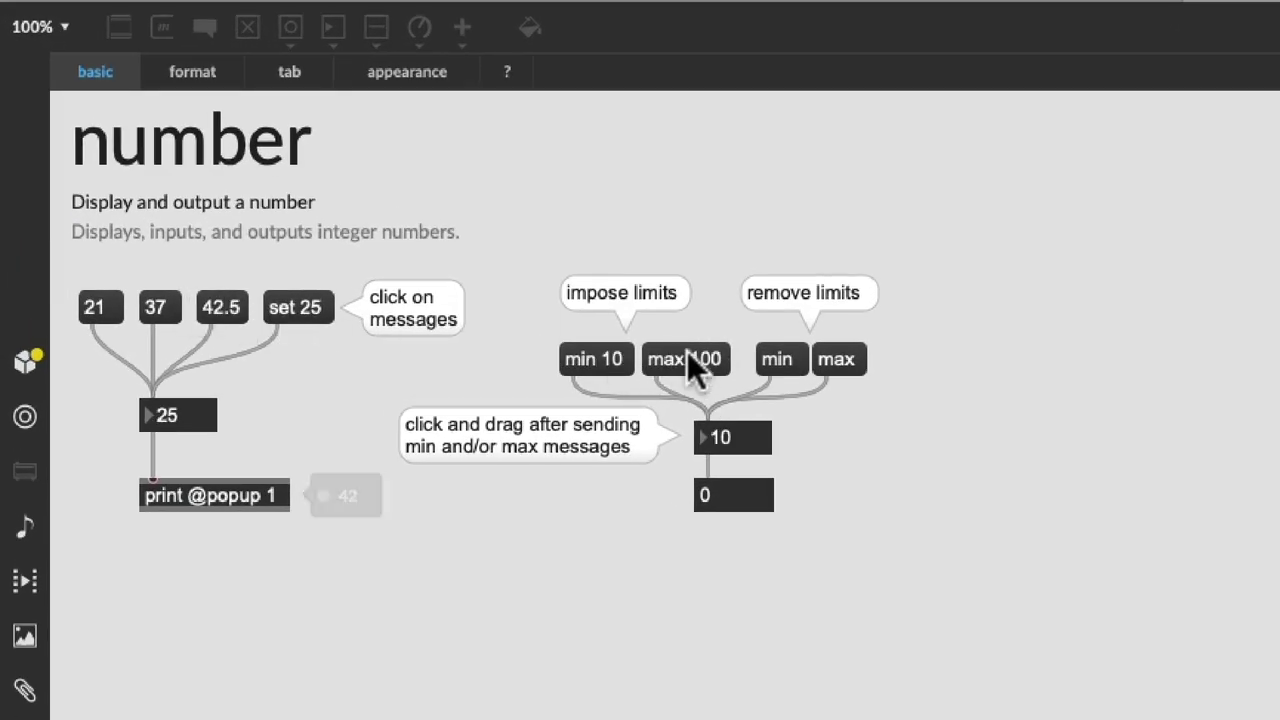
{"action": "left_click", "coordinate": [185, 74]}
{"action": "left_click", "coordinate": [285, 76]}
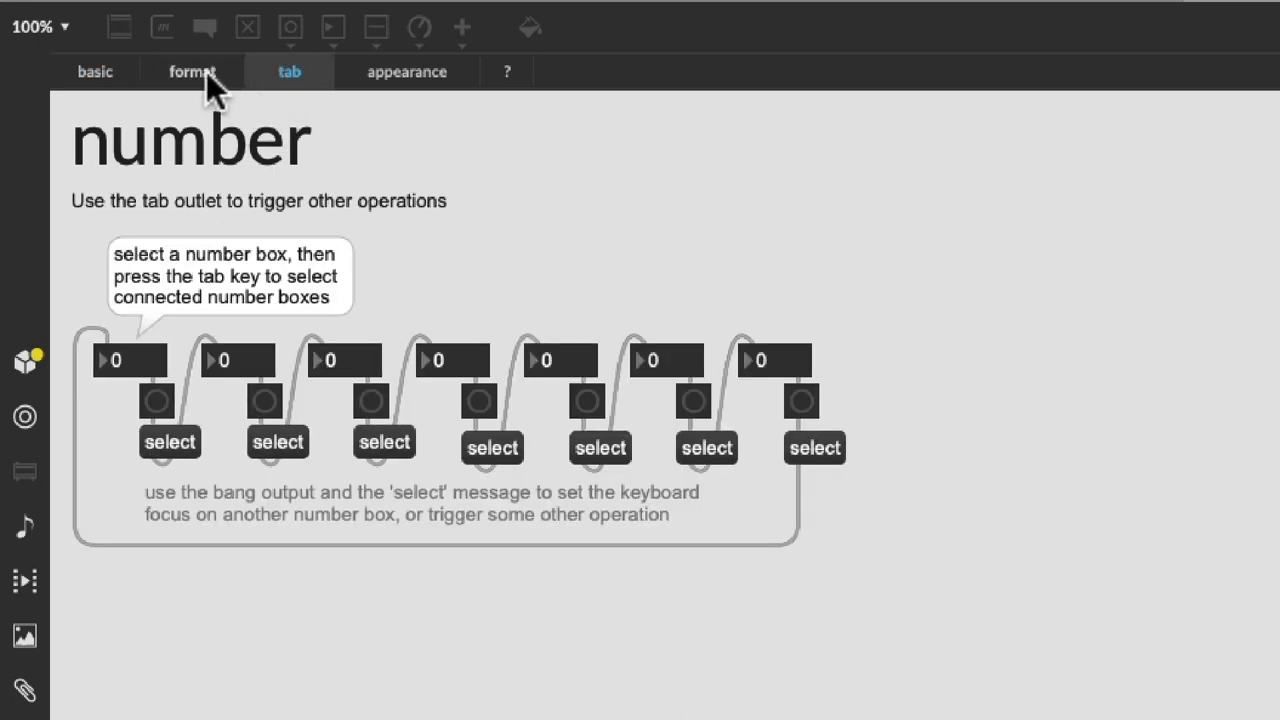
{"action": "left_click", "coordinate": [200, 74]}
{"action": "left_click", "coordinate": [105, 74]}
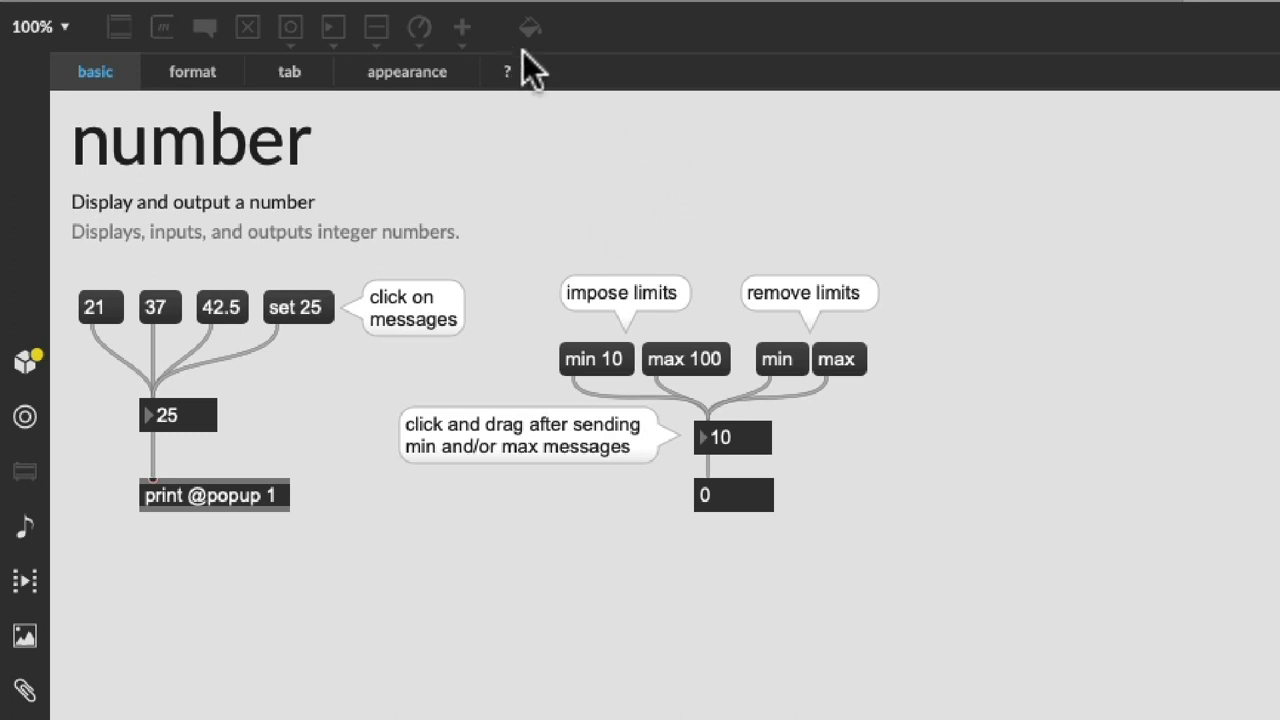
{"action": "left_click", "coordinate": [508, 74]}
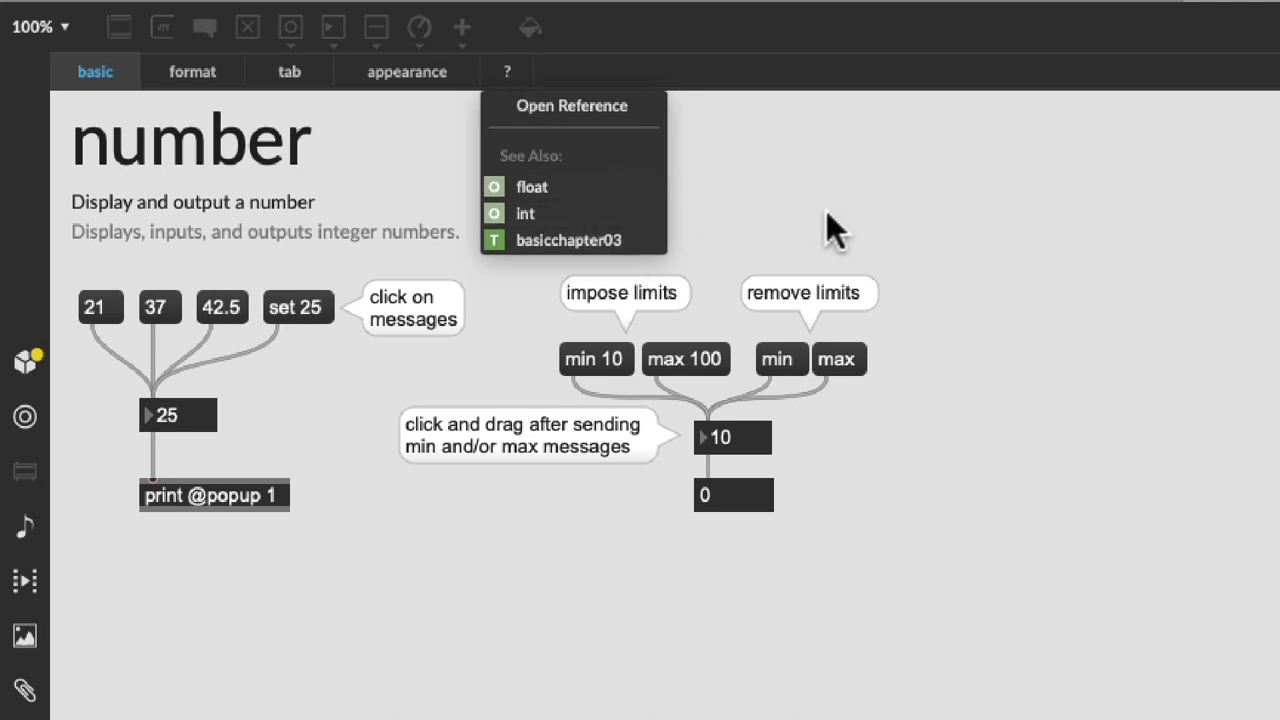
{"action": "left_click", "coordinate": [1220, 303]}
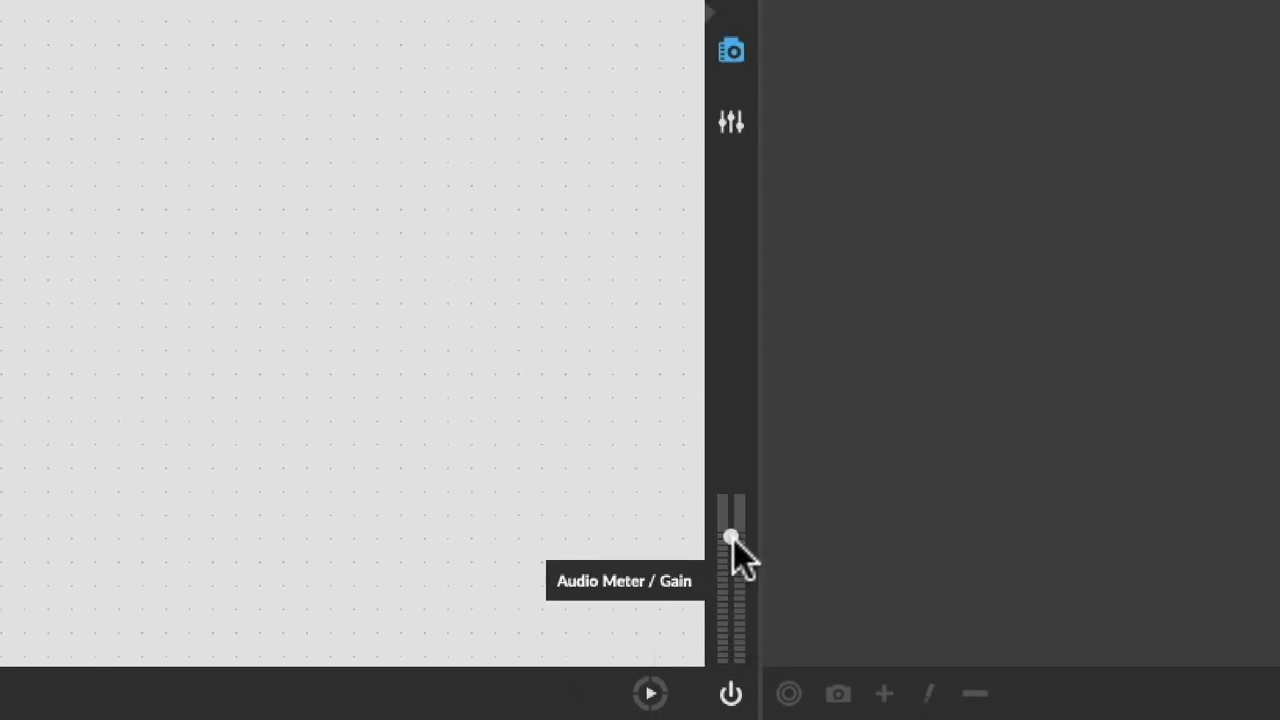
Step: Switch audio processing on with the bottom toolbar's power button
{"action": "left_click", "coordinate": [732, 693]}
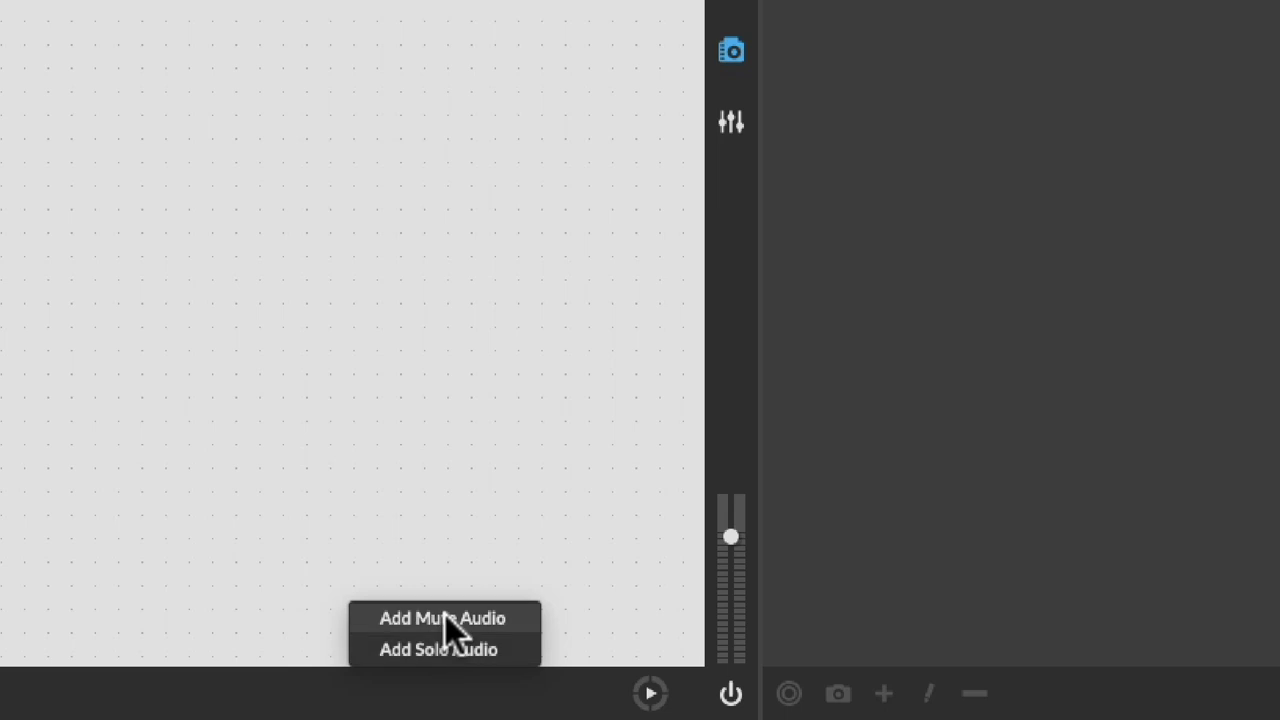
Step: Add Mute Audio and Add Solo Audio controls to the bottom toolbar
{"action": "left_click", "coordinate": [445, 618]}
{"action": "right_click", "coordinate": [448, 699]}
{"action": "left_click", "coordinate": [534, 645]}
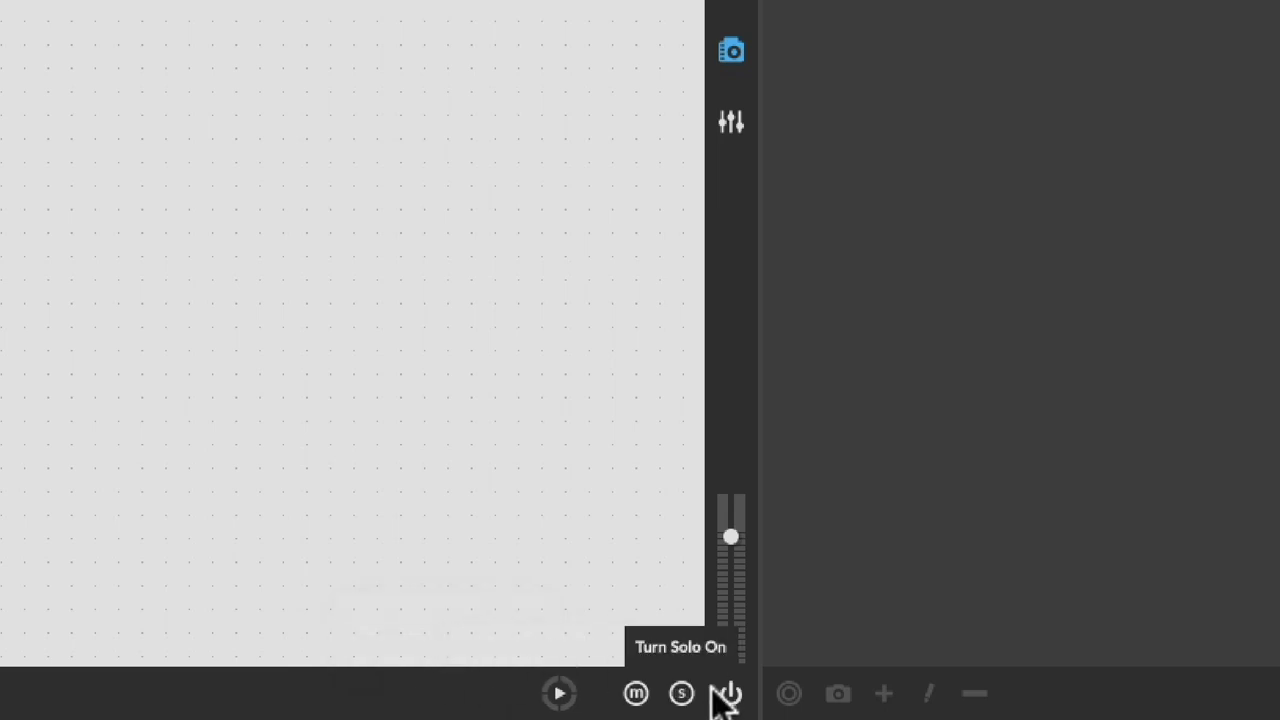